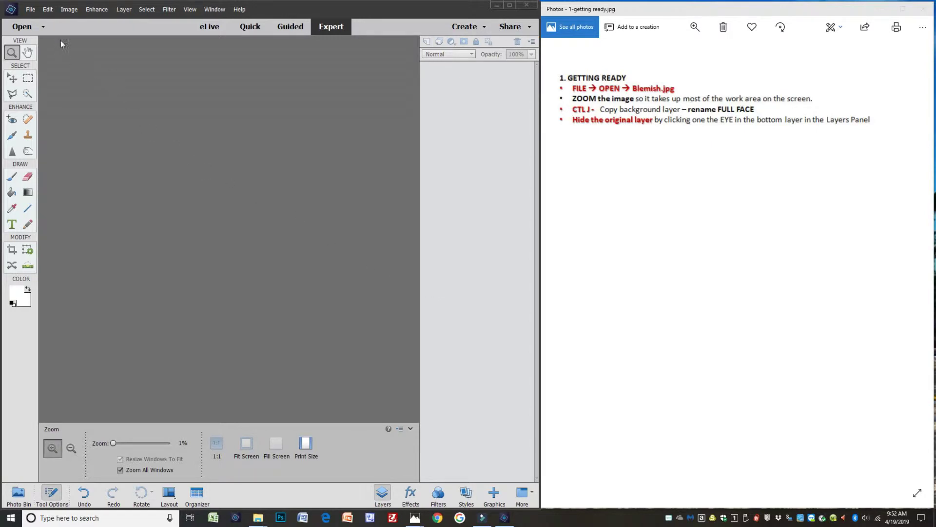
- Open blemish.jpg from the WORKSHOP PHOTOS folder and enlarge the image to about 253%
left_click(73, 60)
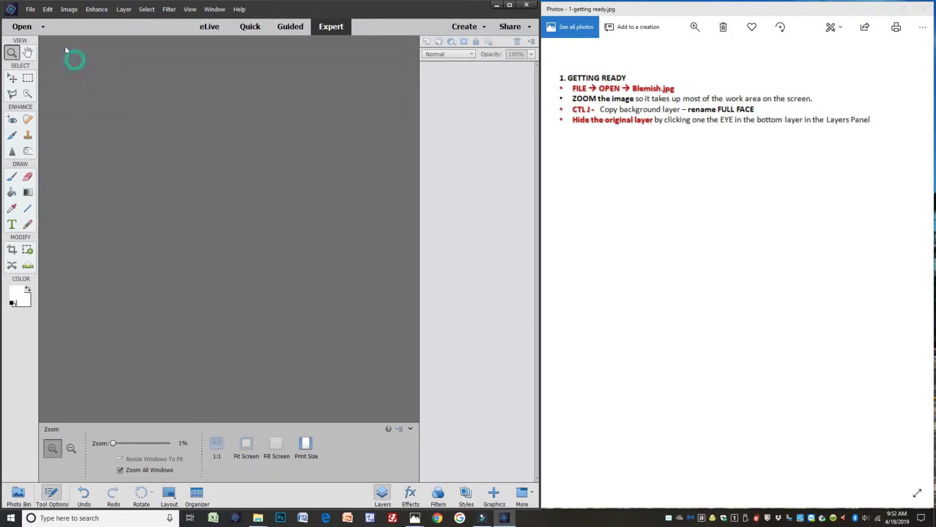
left_click(30, 10)
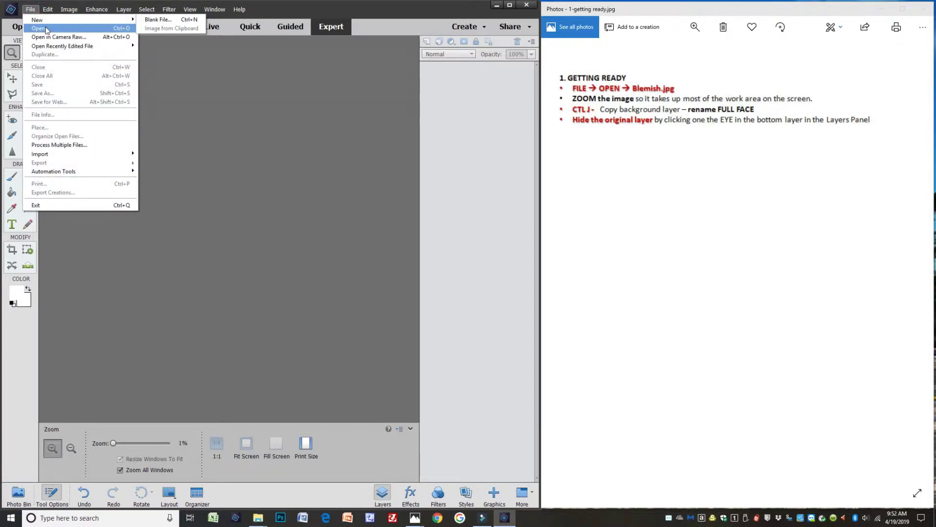
left_click(46, 30)
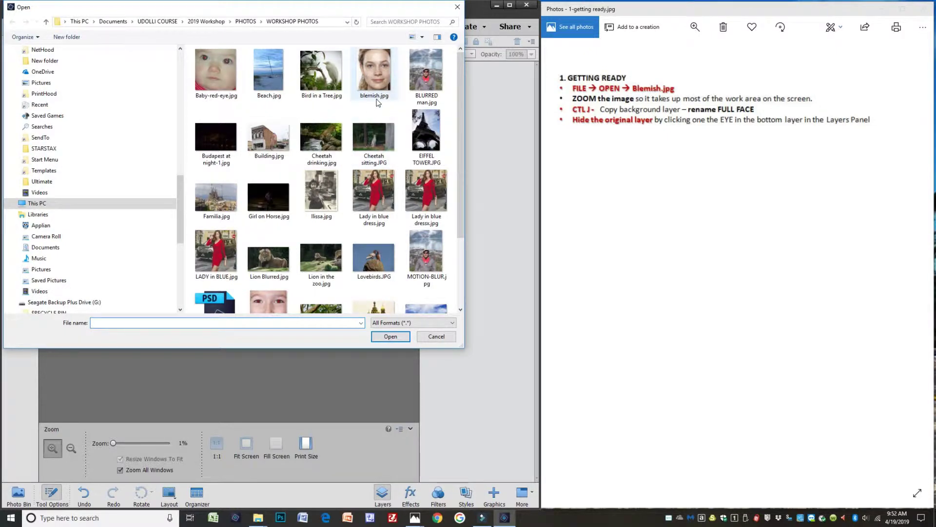
left_click(374, 68)
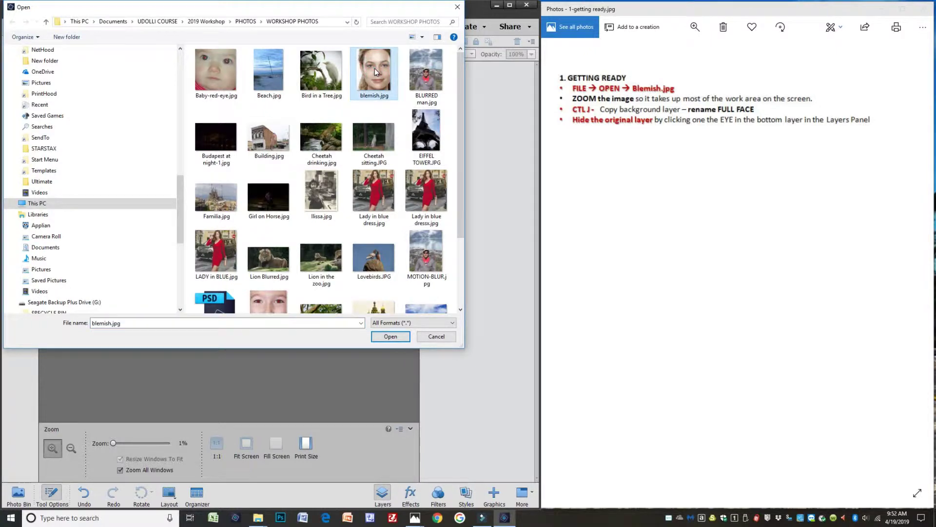
left_click(391, 338)
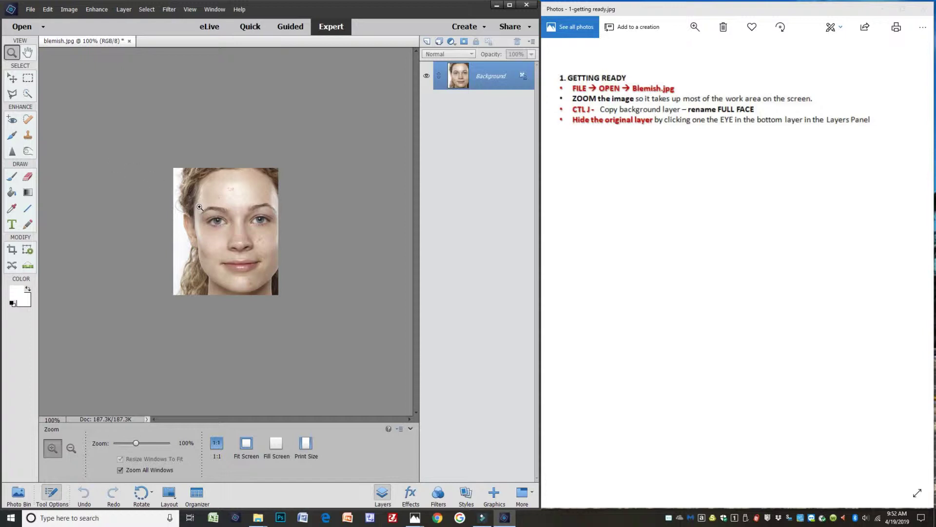
left_click(11, 52)
left_click_drag(136, 445, 148, 446)
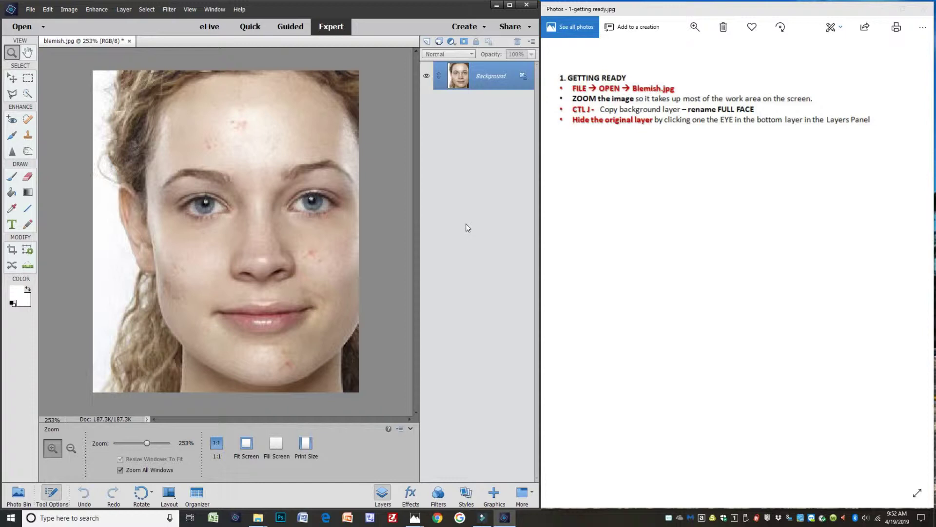
- Duplicate the Background layer as a new layer named FULL FACE and hide the original Background layer
key("ctrl+j")
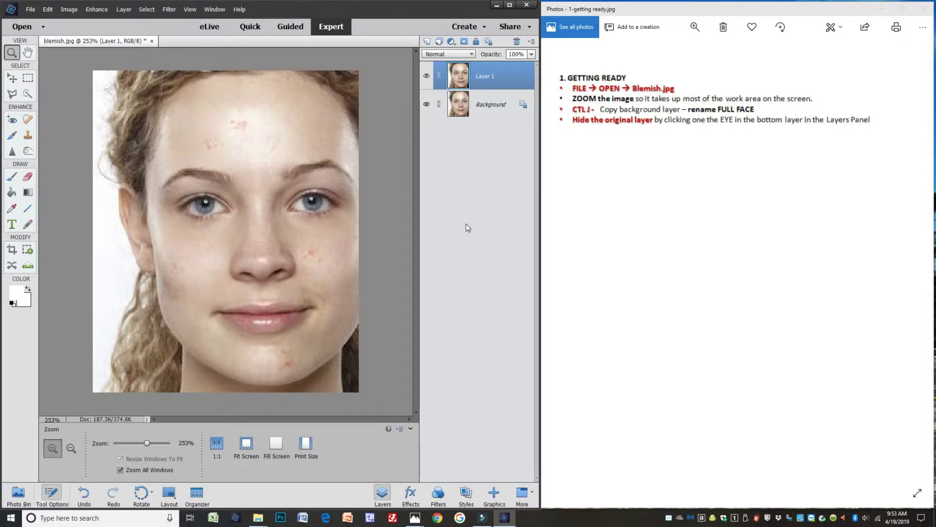
right_click(488, 78)
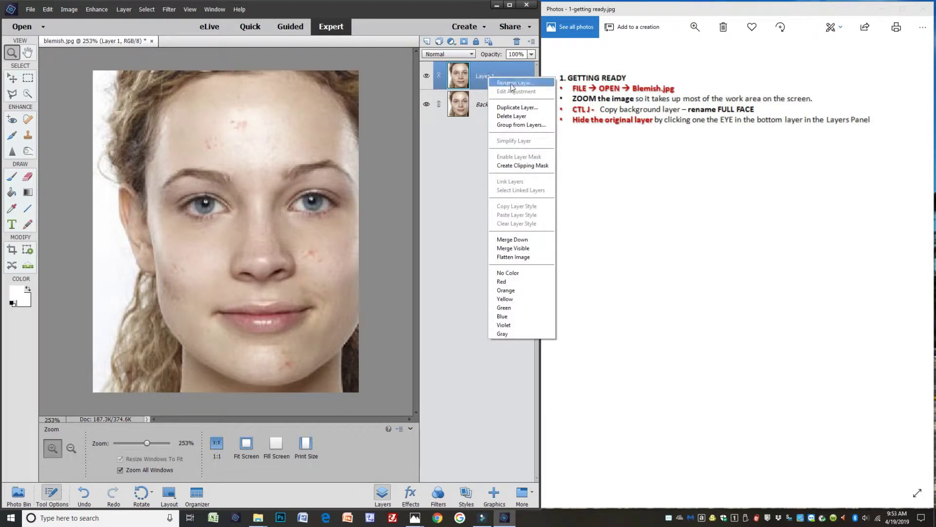
left_click(512, 82)
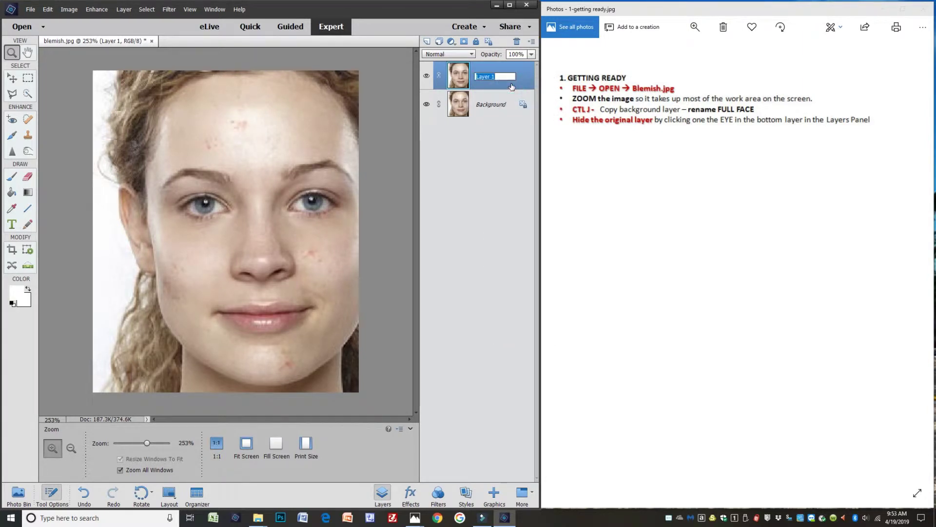
type("FULL FCE")
key("BackSpace")
key("BackSpace")
key("BackSpace")
type("FACE")
key("Return")
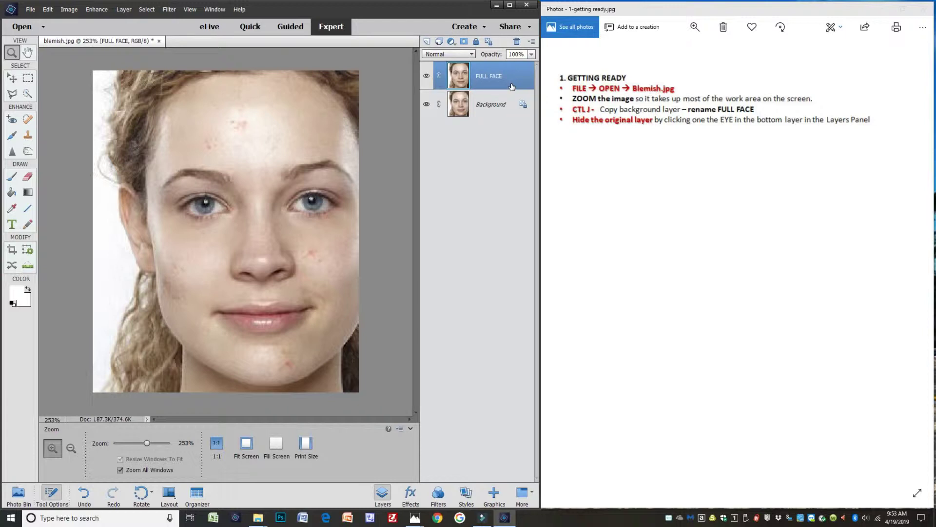
left_click(428, 105)
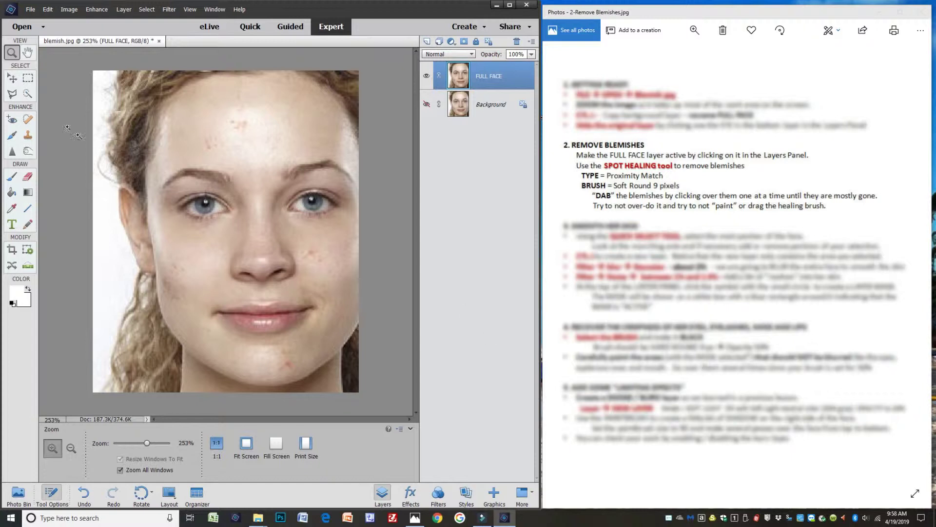
- Set up the Spot Healing Brush with the Soft Round 9 pixels brush preset
left_click(29, 121)
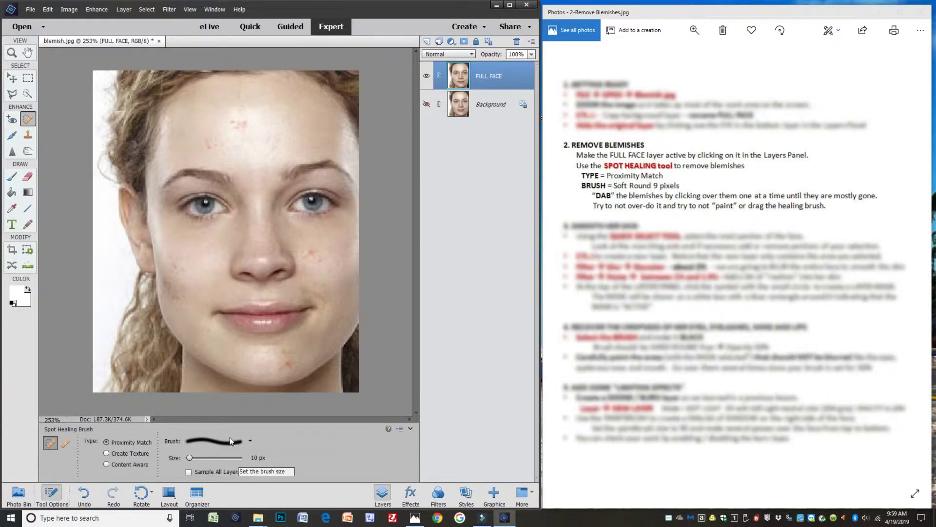
left_click(258, 457)
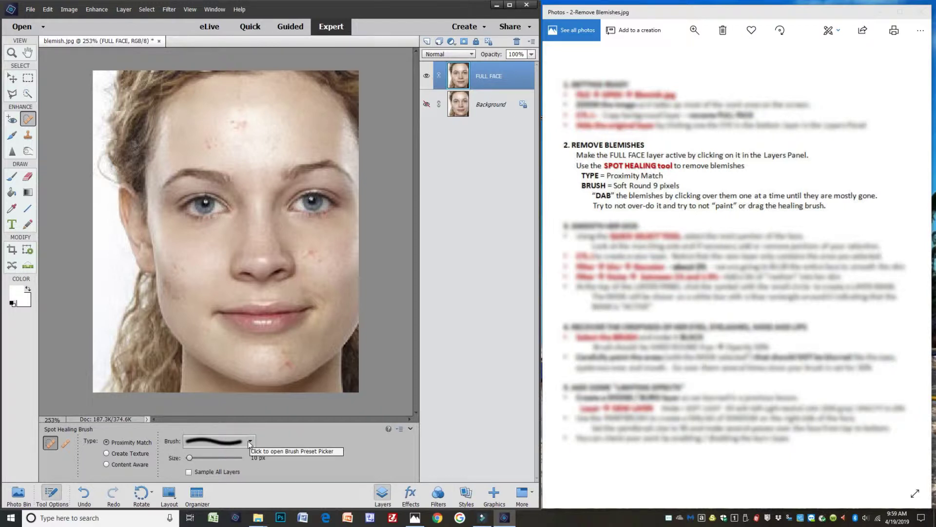
left_click(250, 442)
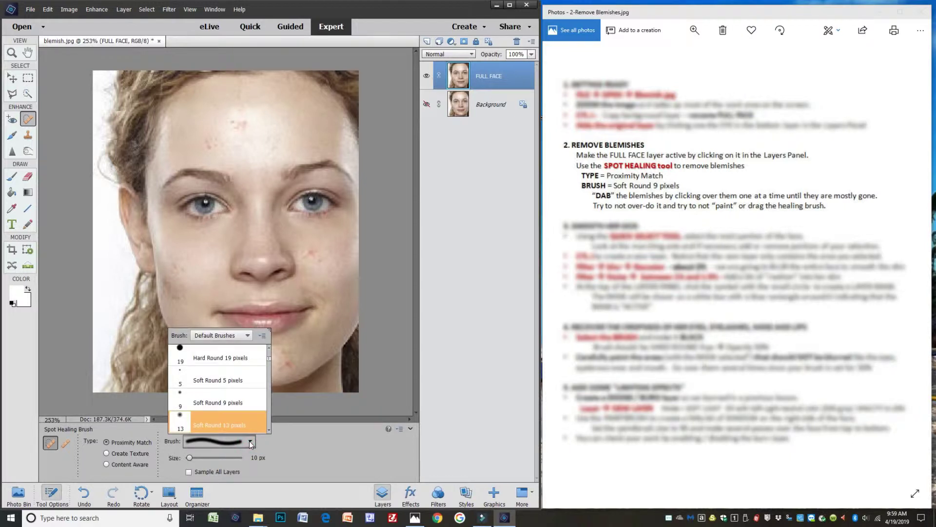
left_click(231, 400)
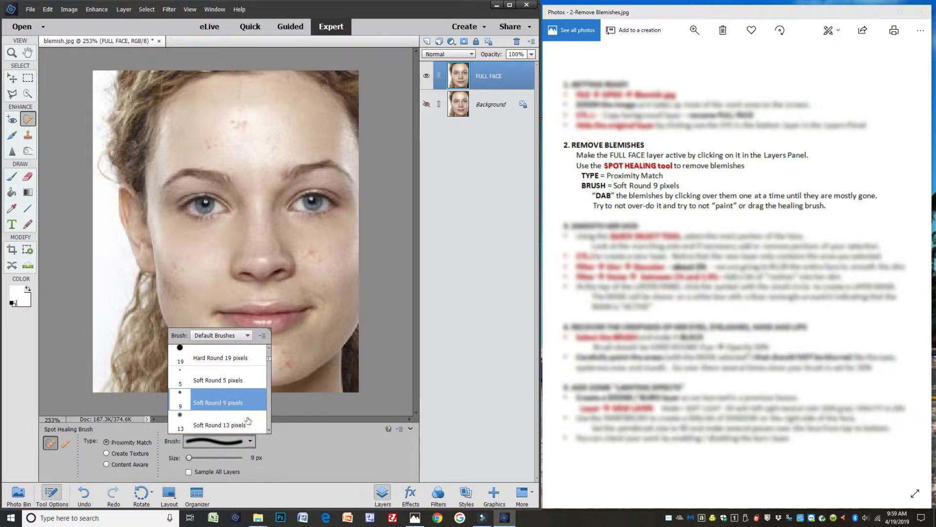
left_click(283, 438)
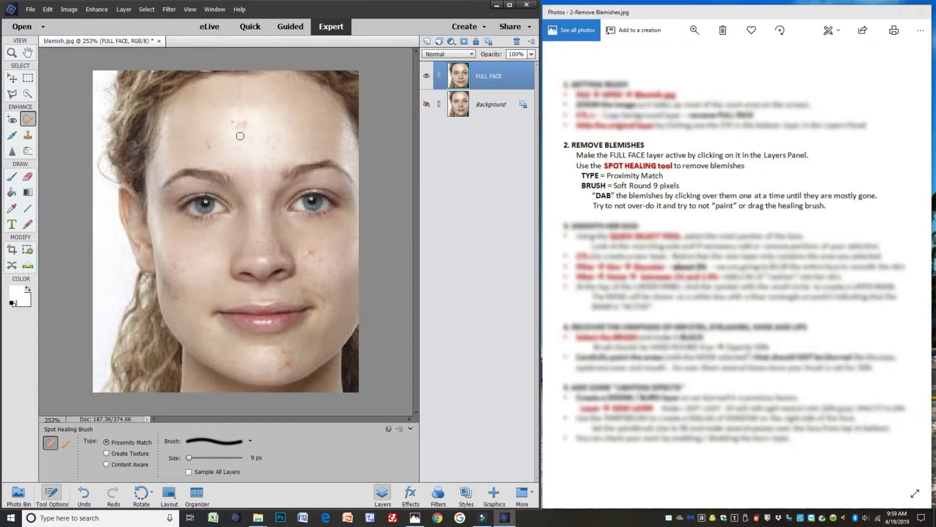
- Dab away the red blemishes in the middle of the forehead and above the eyebrow nearer the visible ear
left_click(240, 126)
left_click(244, 121)
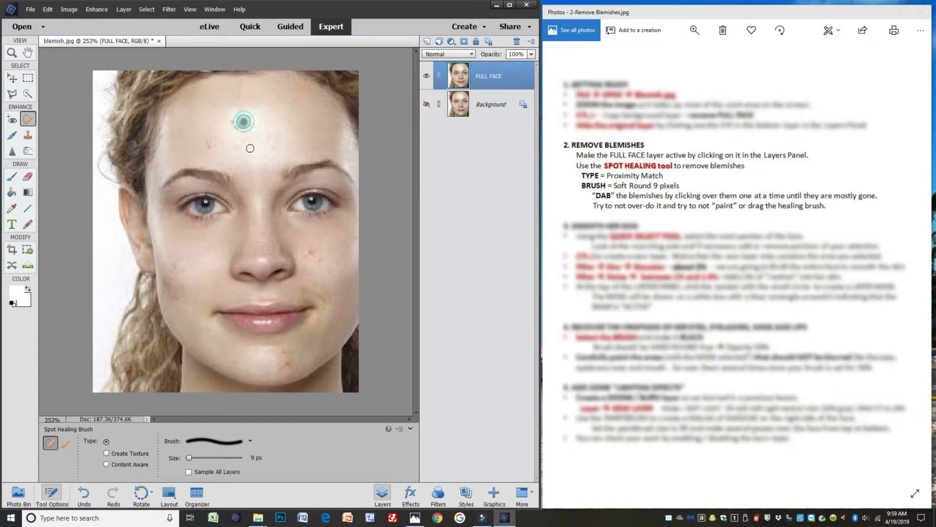
left_click(233, 125)
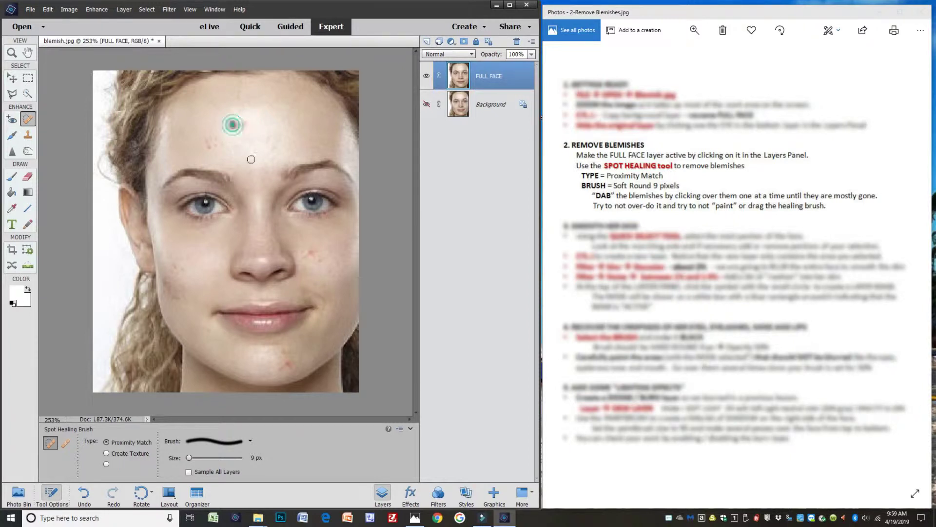
left_click(236, 128)
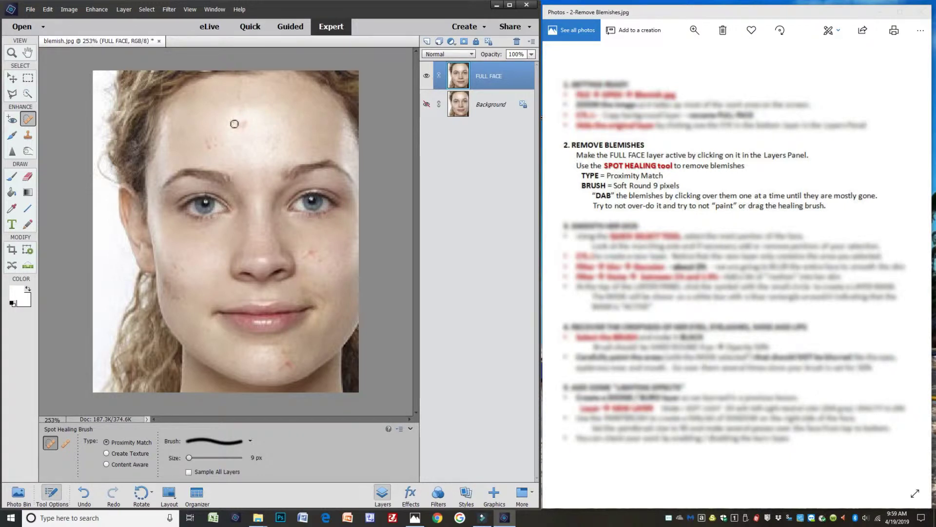
left_click(234, 123)
left_click(244, 123)
left_click(232, 122)
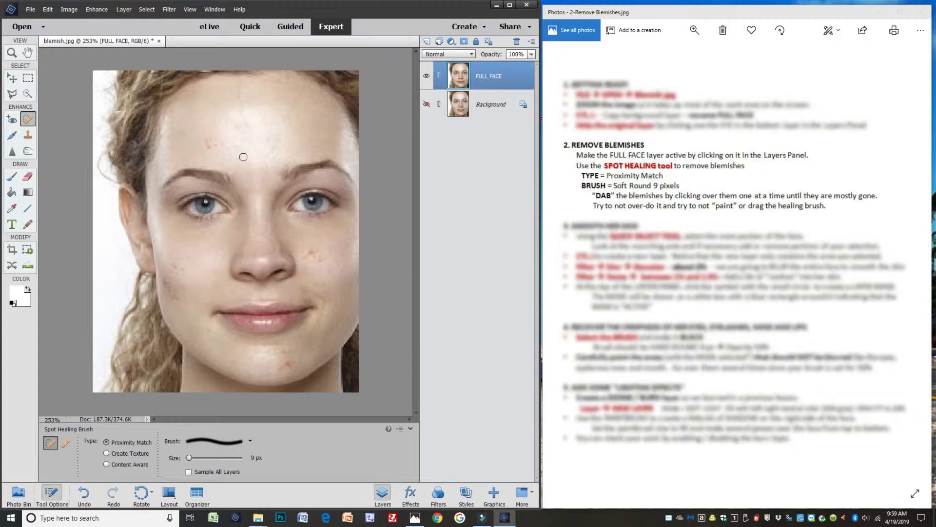
left_click(209, 143)
left_click(209, 144)
left_click(213, 140)
left_click(209, 148)
left_click(209, 143)
- Heal the red spots on the cheek beside the nose and dab one spot on the cheek nearer the visible ear
left_click(311, 252)
left_click(320, 259)
left_click(312, 252)
left_click(305, 255)
left_click(311, 254)
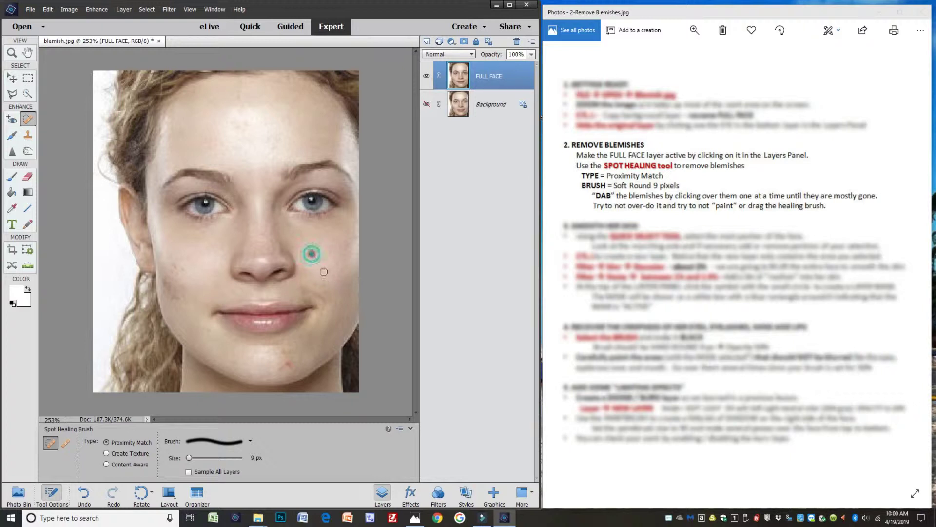
left_click(175, 264)
- Heal the red blemishes on the chin below the lips with repeated single dabs
left_click(283, 366)
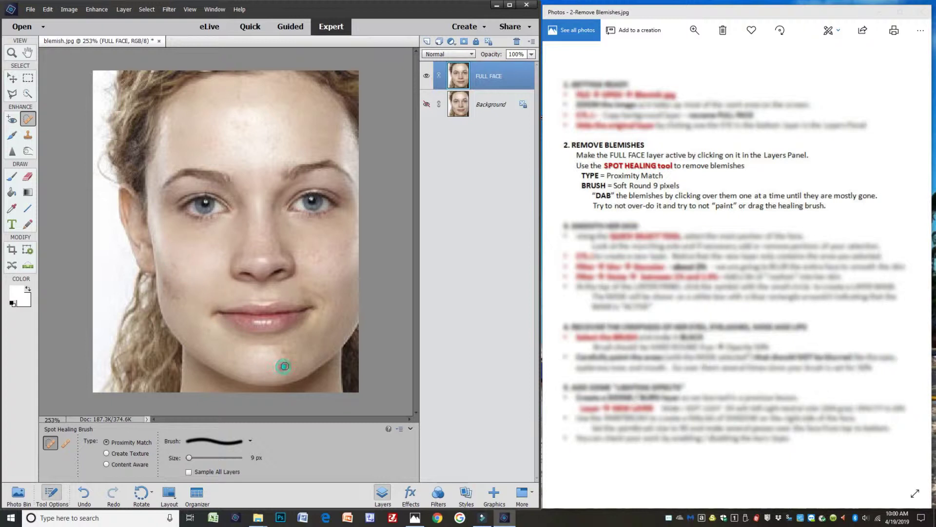
left_click(287, 362)
left_click(284, 369)
left_click(290, 359)
left_click(283, 353)
left_click(282, 369)
- Heal the spots and darker patches along the outer cheek below the visible ear
left_click(173, 267)
left_click(174, 296)
left_click(167, 292)
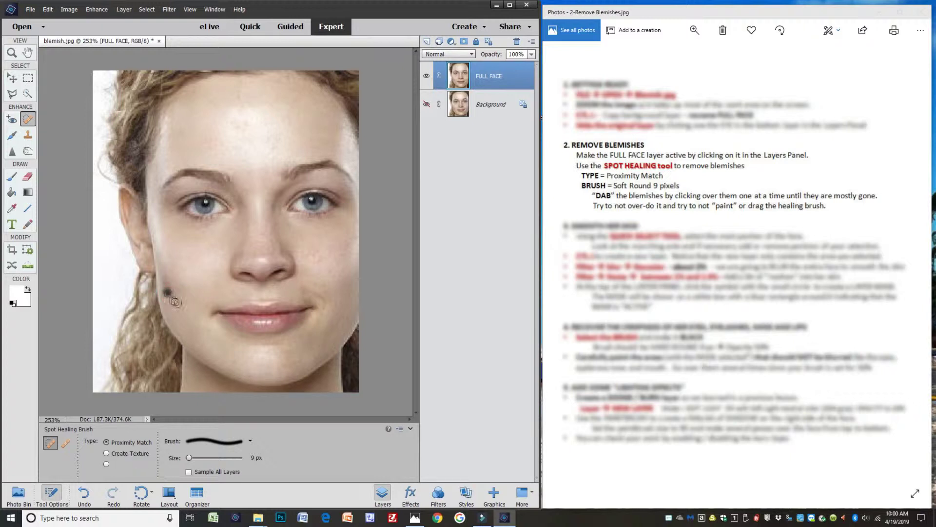
left_click(181, 301)
left_click(166, 283)
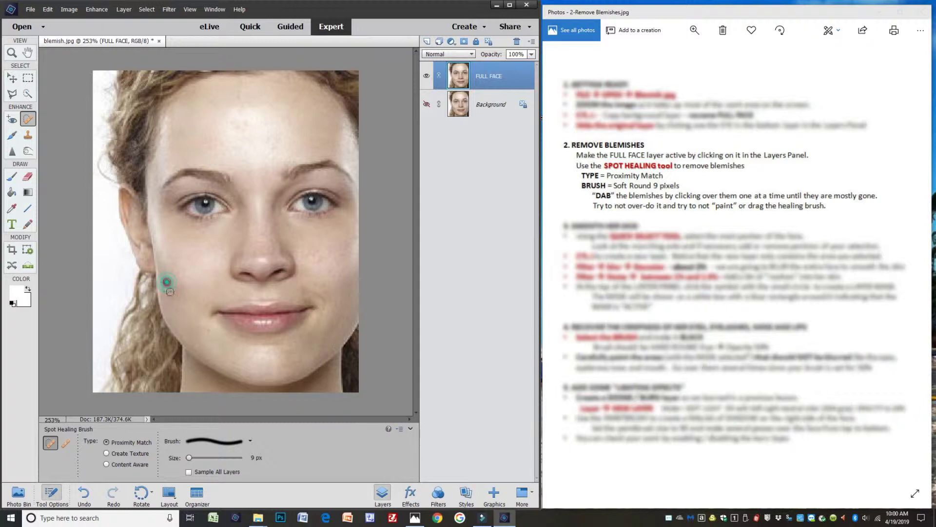
- Touch up the faint remaining spots on the cheek farther from the visible ear and in the middle of the forehead
left_click(319, 258)
left_click(305, 255)
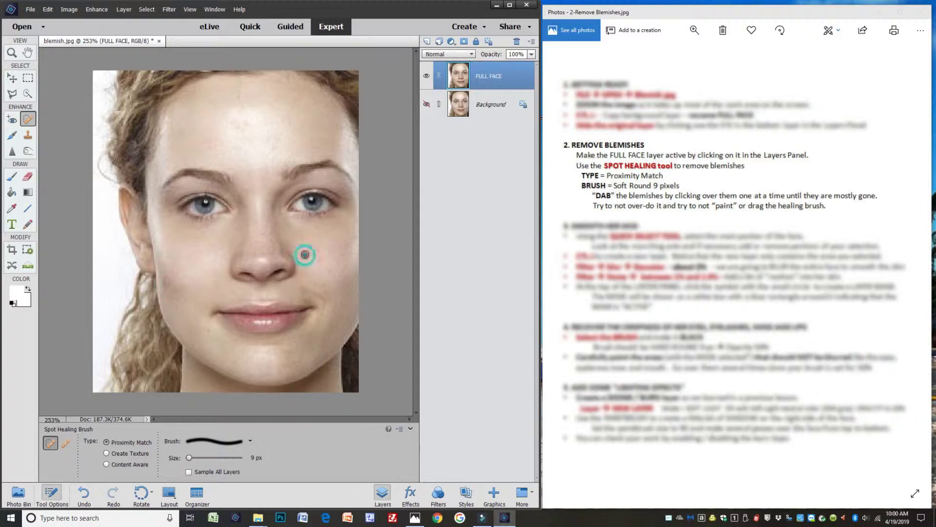
left_click(244, 121)
left_click(321, 261)
left_click(321, 250)
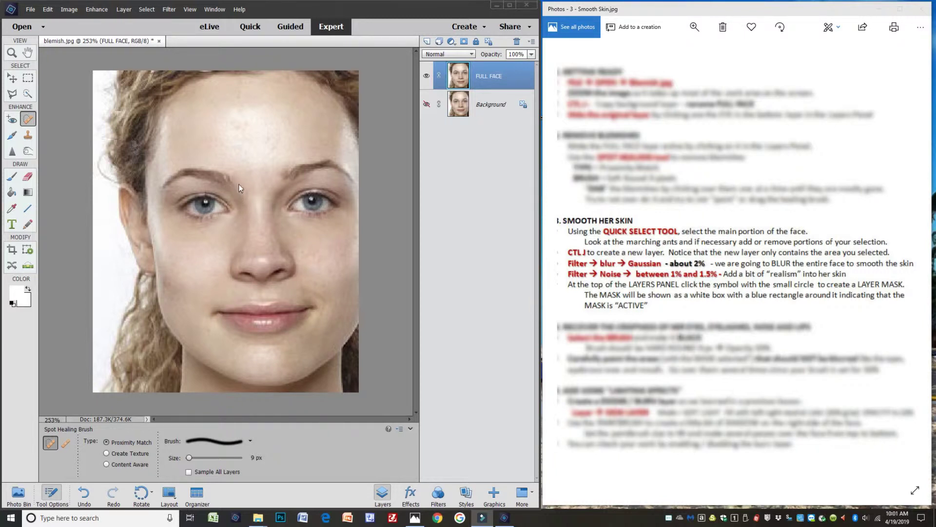
- Make a Quick Selection of the face that excludes the neck and outer hair, and copy the selection to a new layer
left_click(29, 94)
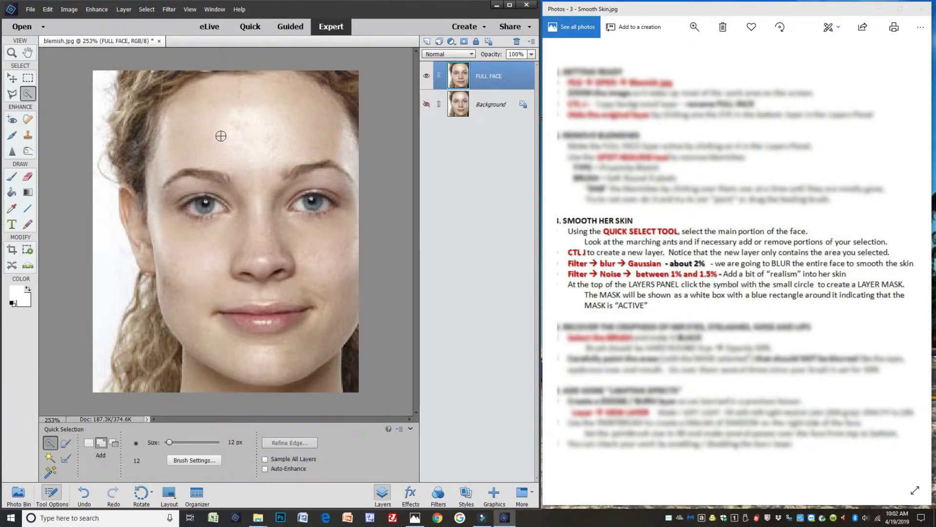
mouse_move(214, 100)
left_mouse_down()
mouse_move(202, 145)
mouse_move(241, 257)
left_mouse_up()
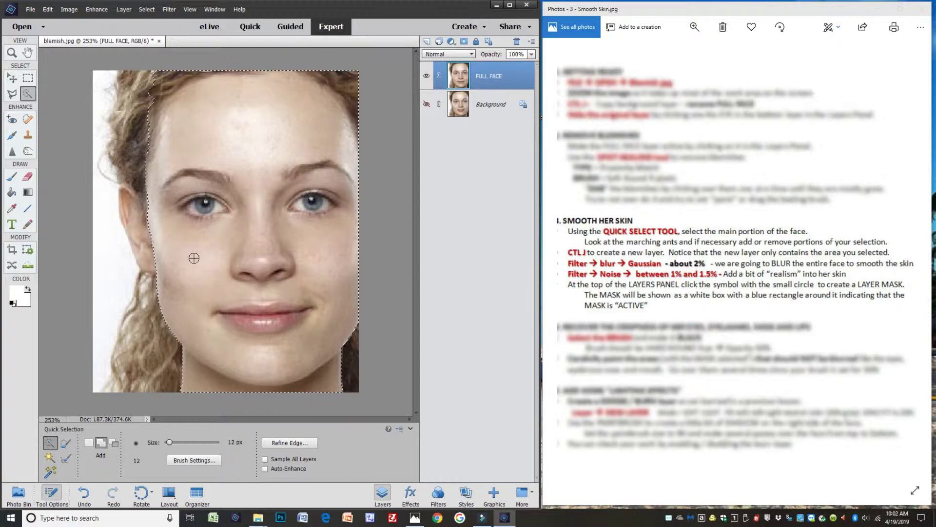
key("alt")
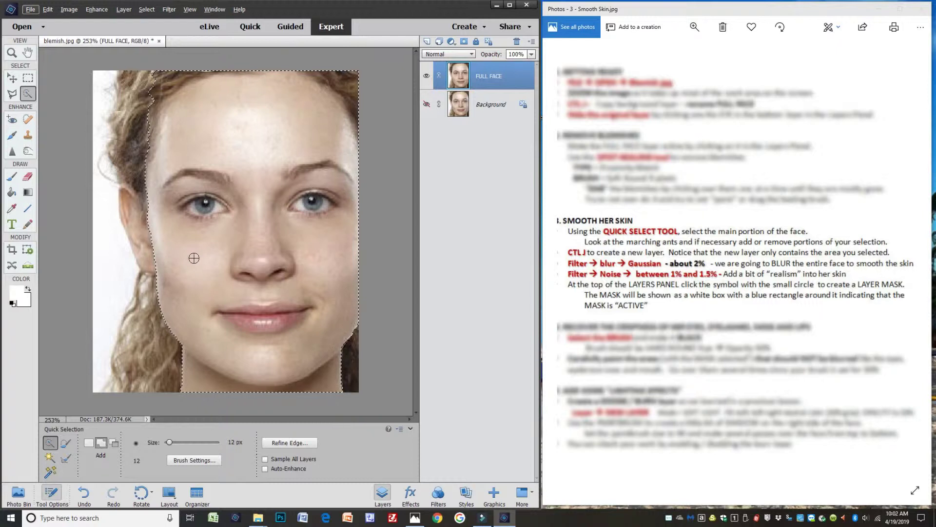
key("alt")
key("alt")
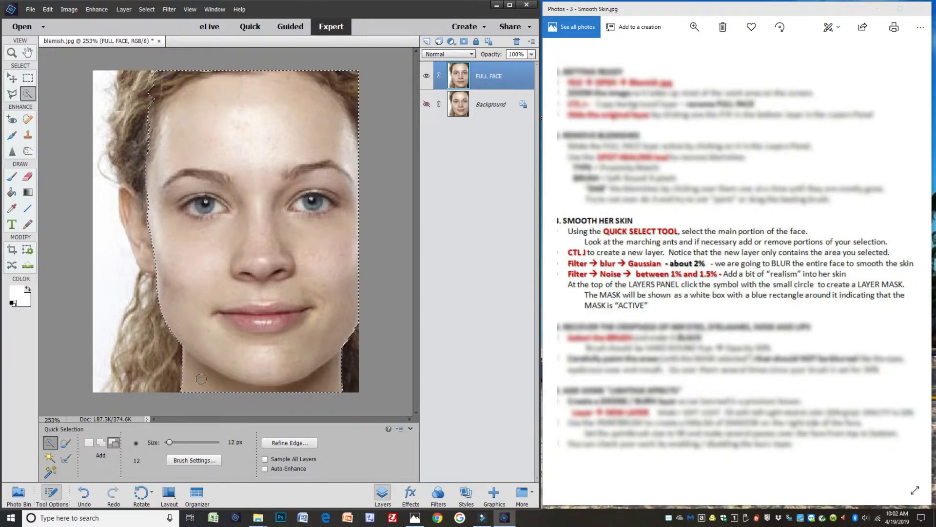
mouse_move(201, 378)
left_mouse_down()
mouse_move(184, 352)
mouse_move(239, 385)
mouse_move(330, 380)
left_mouse_up()
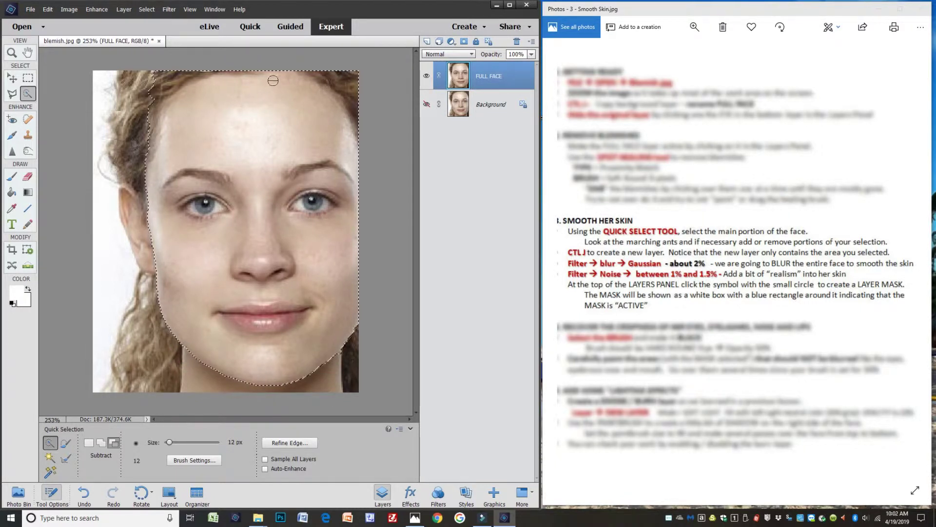
mouse_move(332, 78)
left_mouse_down()
mouse_move(355, 110)
mouse_move(360, 98)
mouse_move(364, 137)
left_mouse_up()
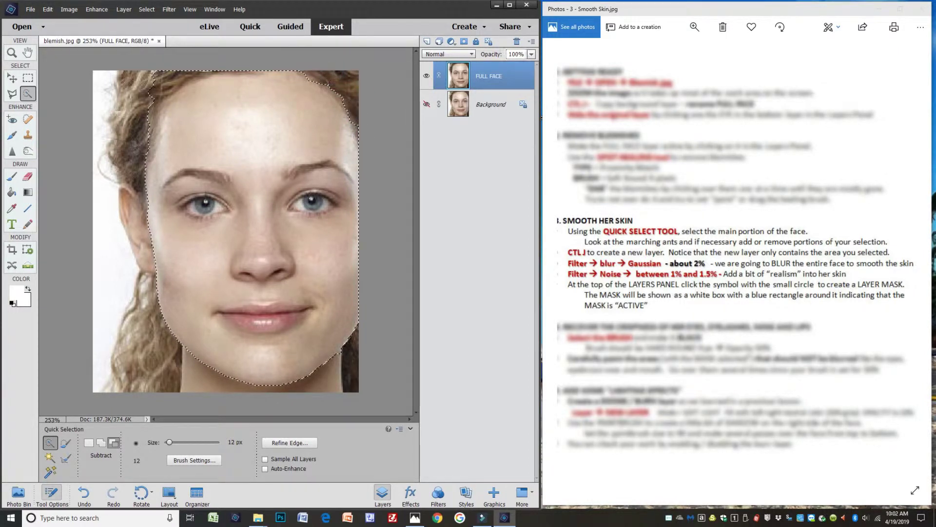
left_click_drag(188, 77, 164, 84)
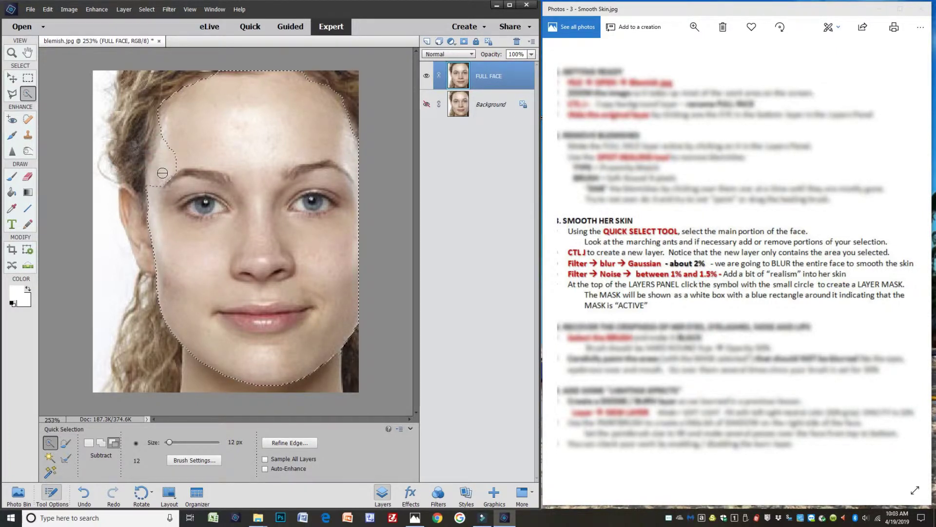
key("alt")
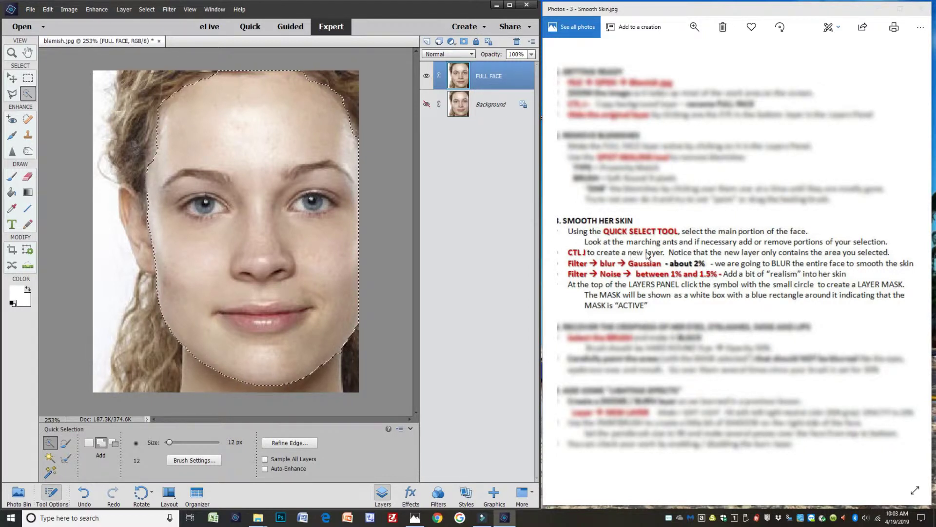
key("ctrl+j")
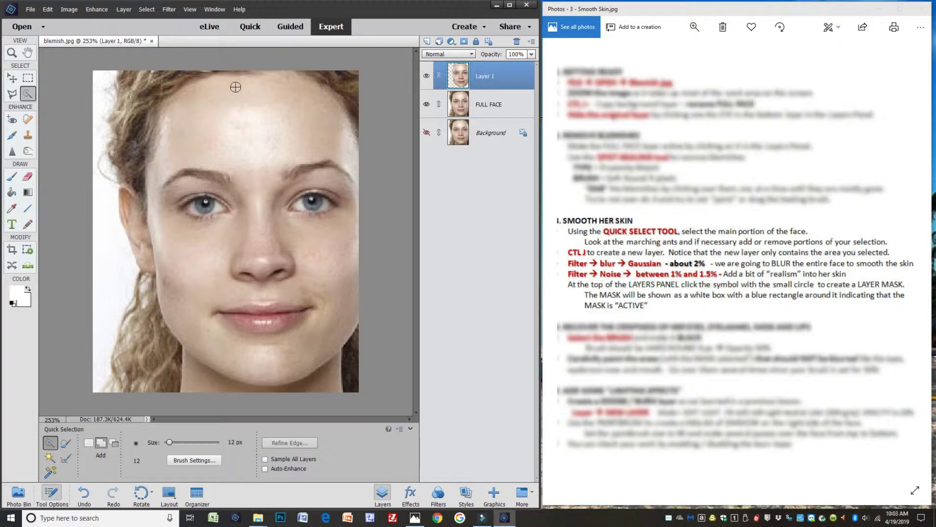
- Apply a Gaussian Blur with a 2.0 pixel radius to the isolated face layer, comparing the preview off and on
left_click(169, 10)
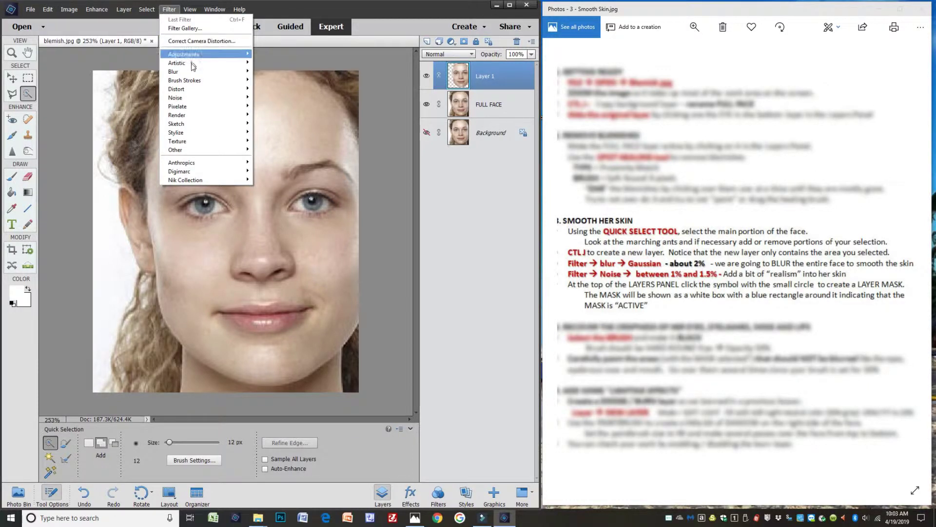
mouse_move(190, 74)
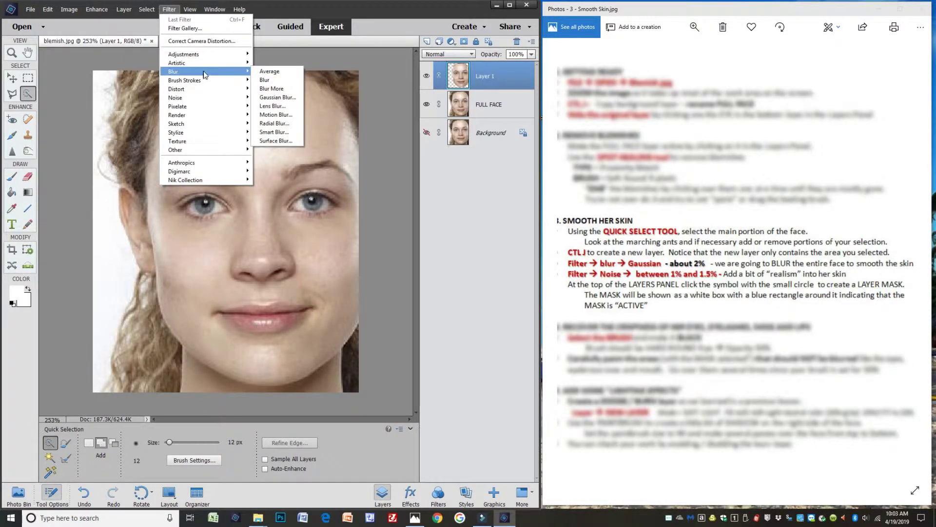
left_click(287, 98)
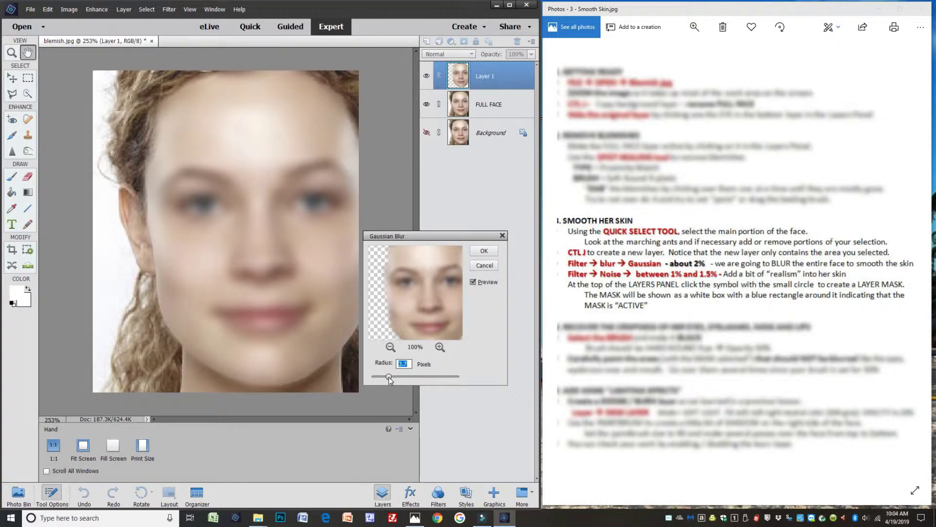
left_click_drag(389, 377, 382, 380)
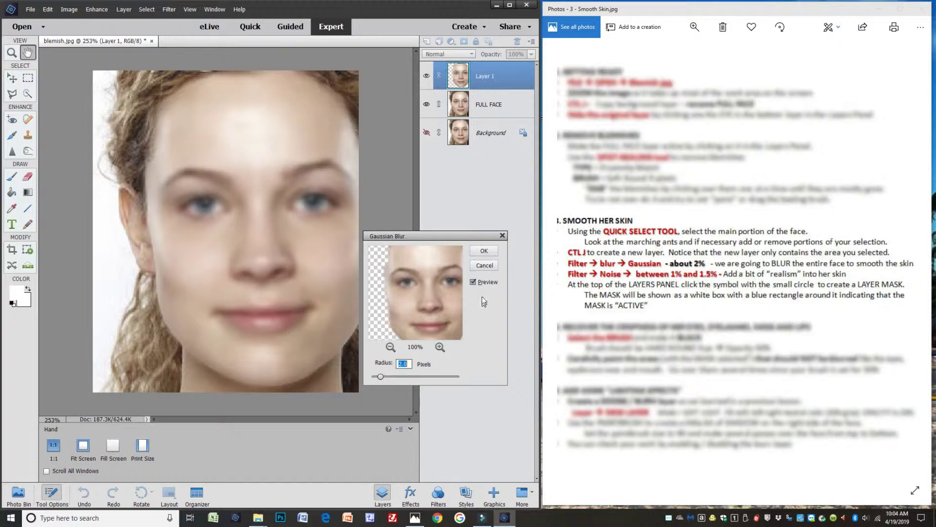
left_click(473, 282)
left_click(473, 282)
left_click(484, 250)
key("a")
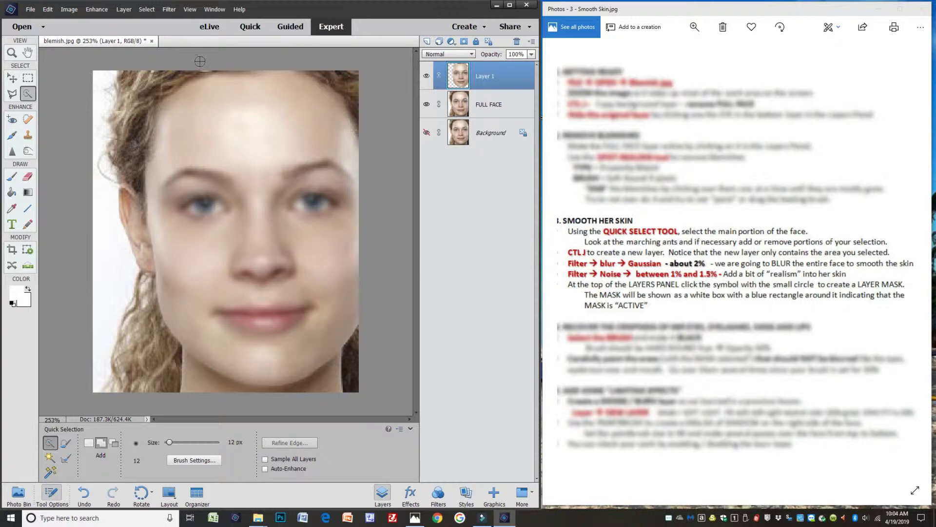
- Open the Add Noise filter for the blurred face layer
left_click(169, 10)
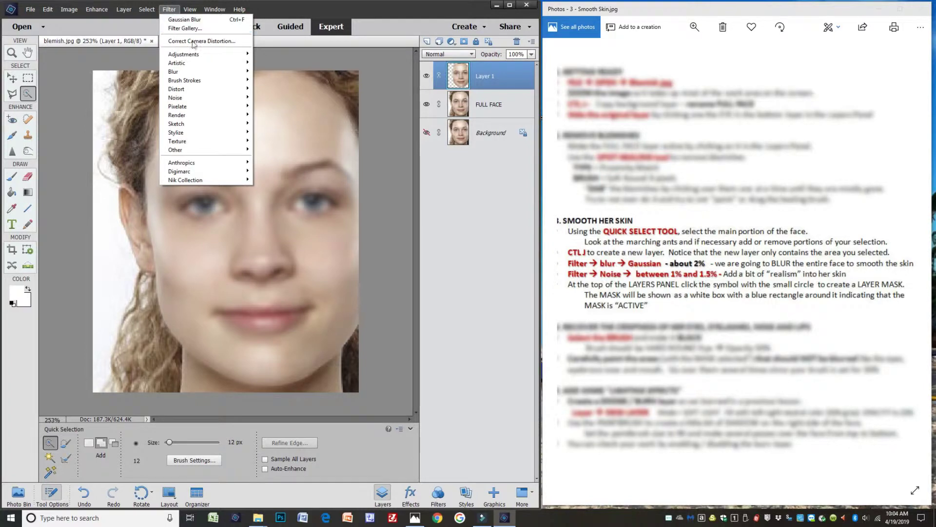
mouse_move(186, 97)
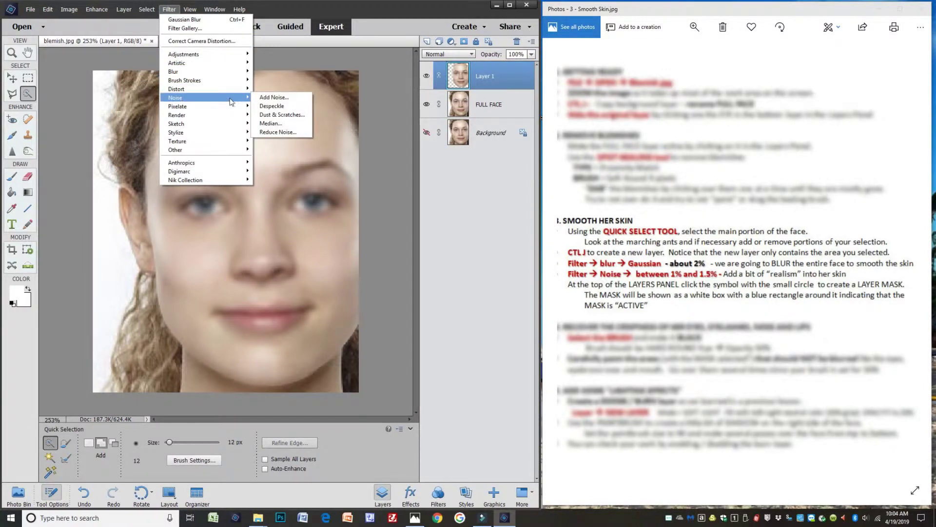
left_click(276, 98)
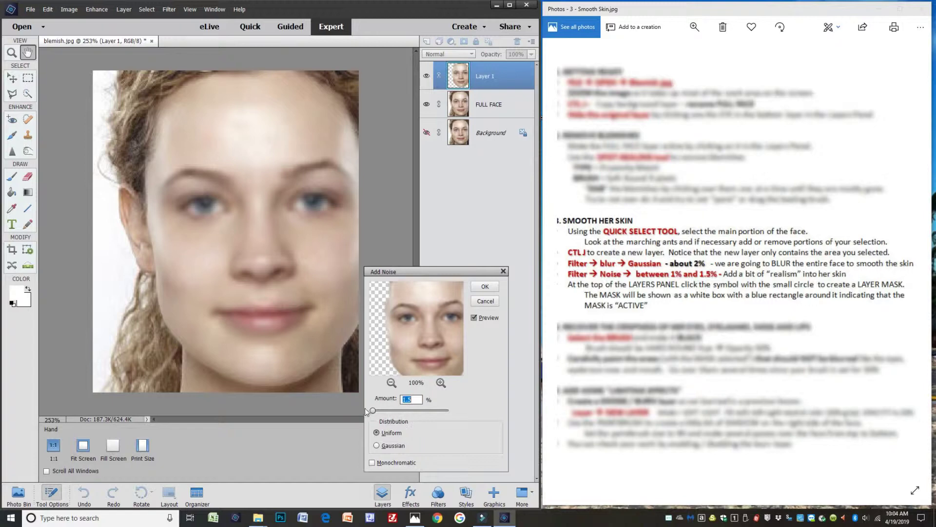
- Try a noise amount of 33.43% with Gaussian distribution and Monochromatic, and return to Uniform with Monochromatic off
left_click_drag(374, 415, 380, 415)
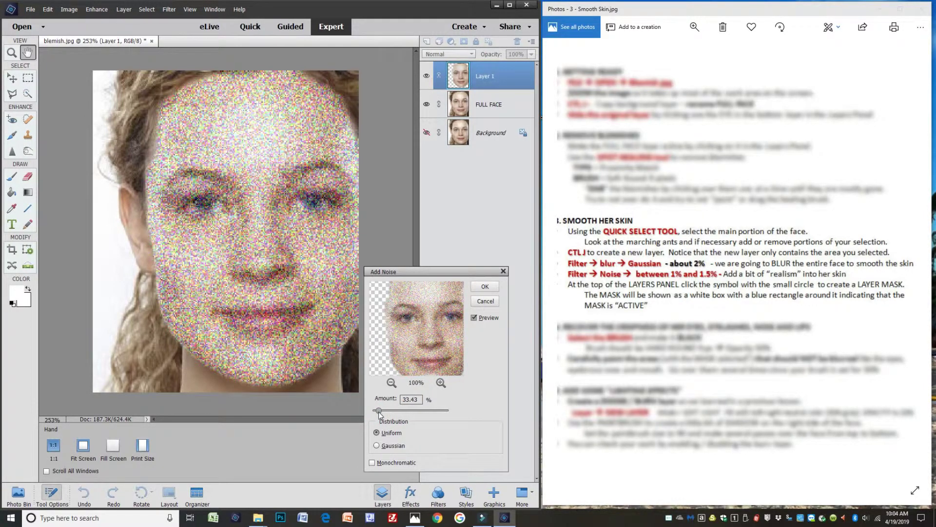
left_click(377, 445)
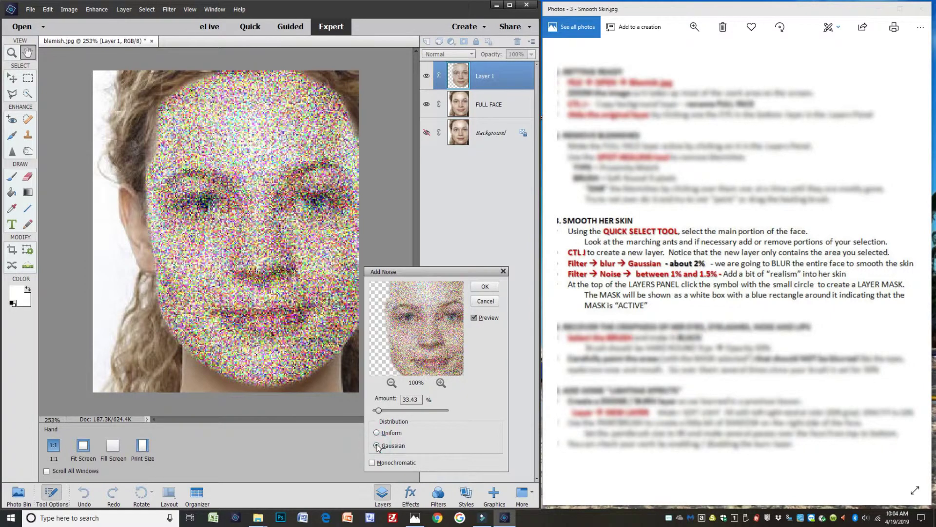
left_click(372, 462)
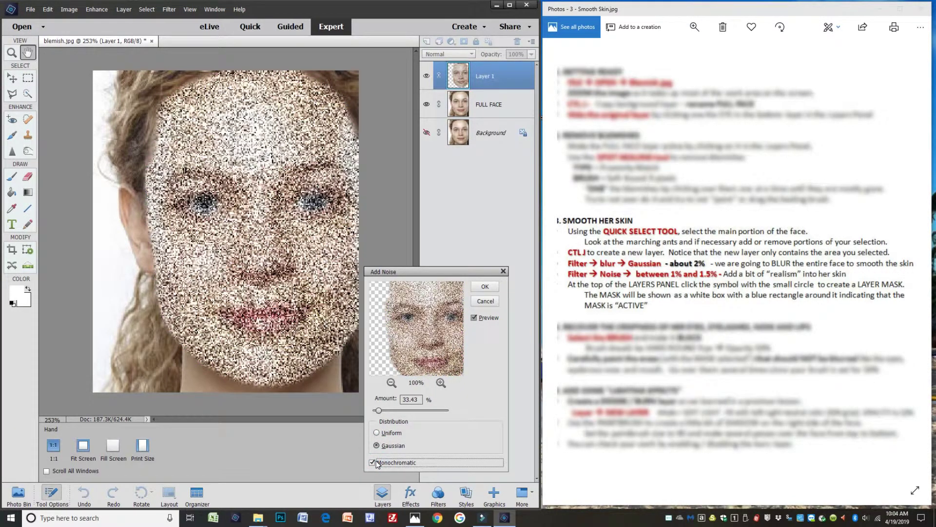
left_click(373, 462)
left_click(377, 432)
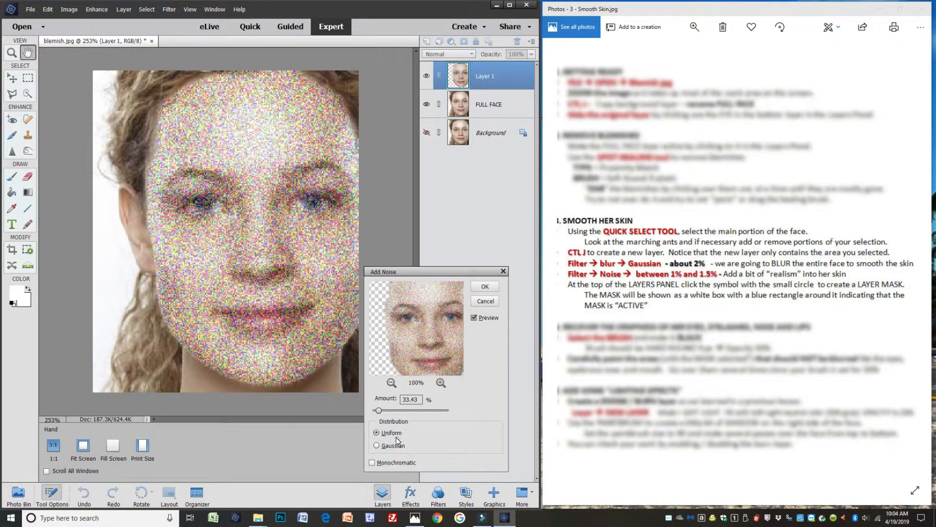
- Apply 1.5% Uniform noise to the face layer, comparing the preview off and on
double_click(414, 399)
type("1.5")
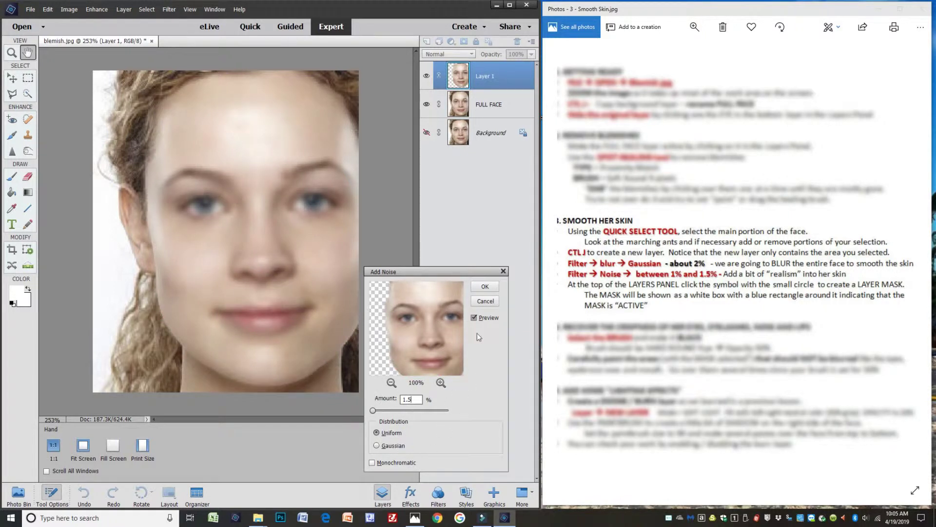
left_click(474, 318)
left_click(474, 318)
left_click(488, 288)
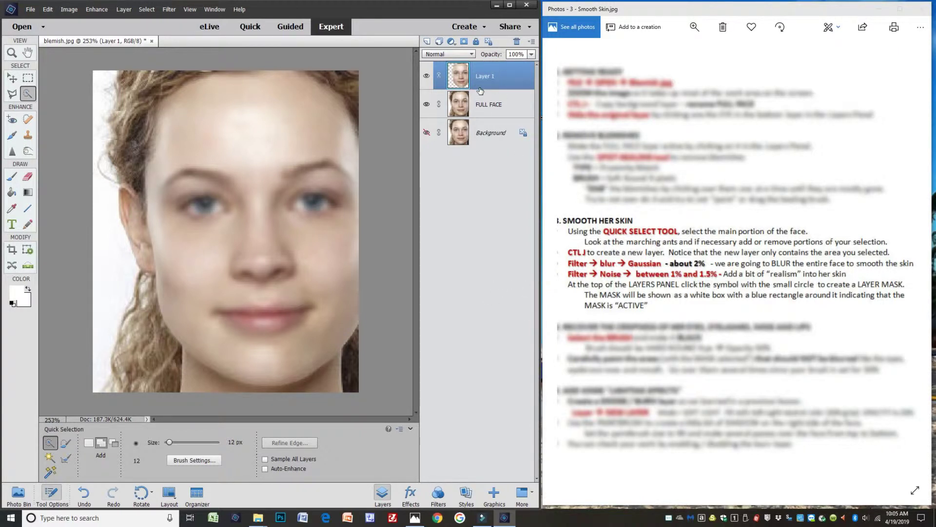
- Add a layer mask to the blurred face layer and make the mask active for painting with the Brush tool
left_click(465, 42)
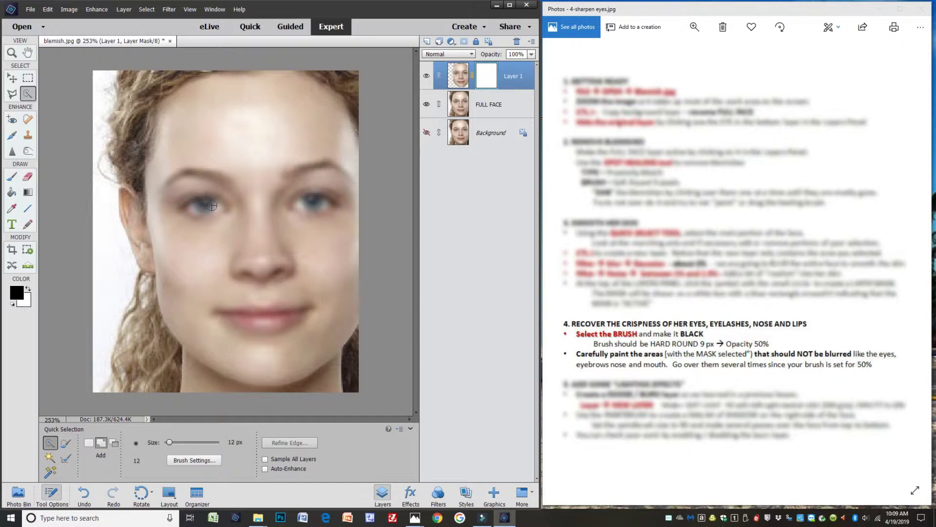
left_click(486, 80)
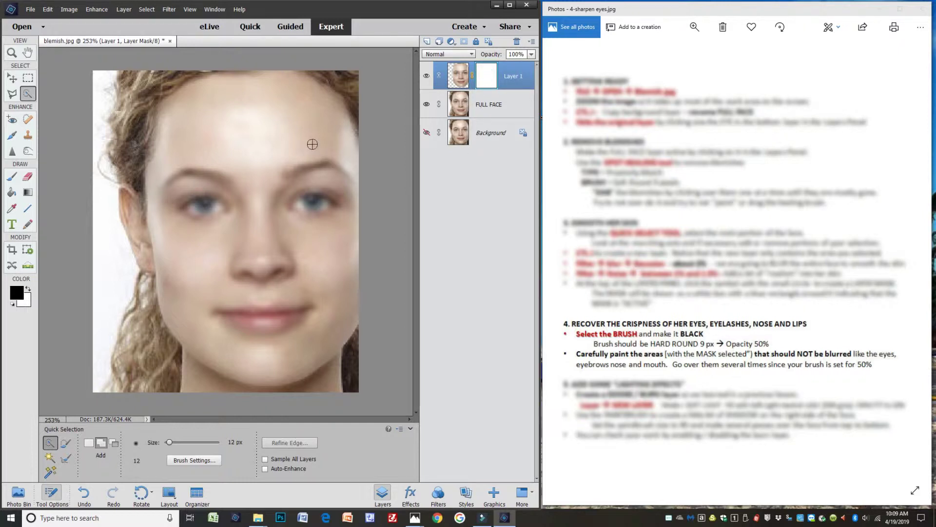
left_click(12, 176)
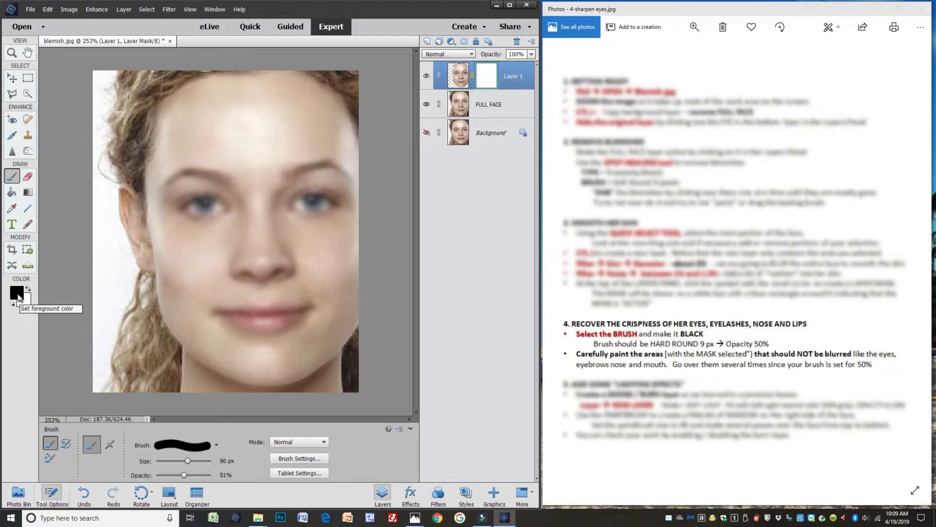
- Try the muted red 915757 as the foreground color and restore it to black 000000 for the Brush tool
left_click(17, 294)
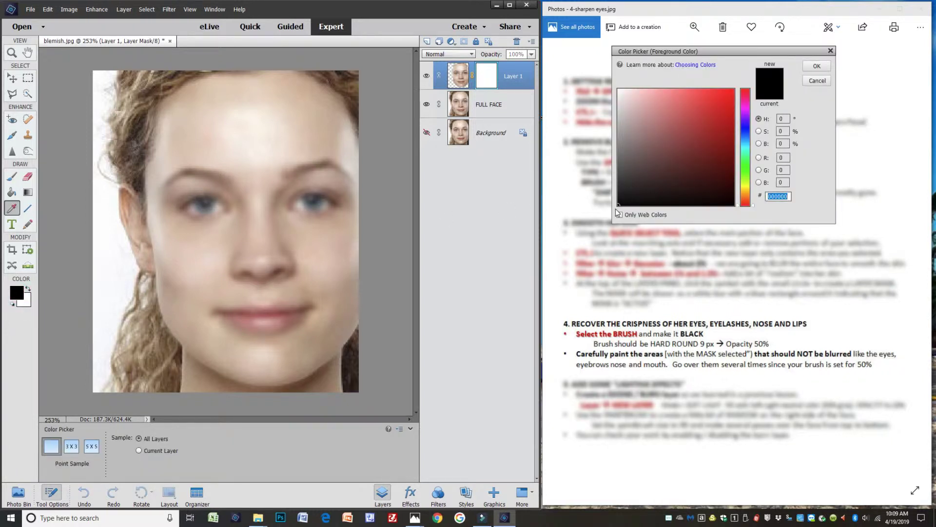
left_click(665, 139)
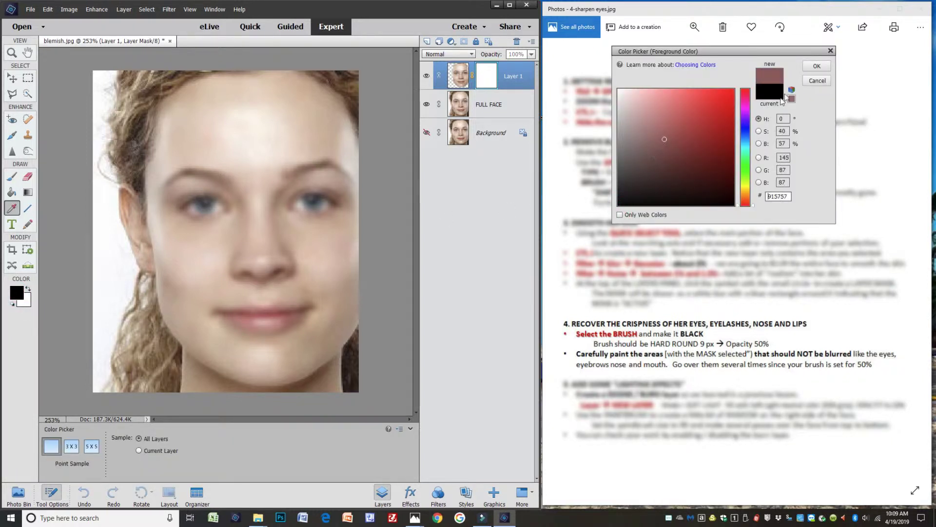
left_click(817, 67)
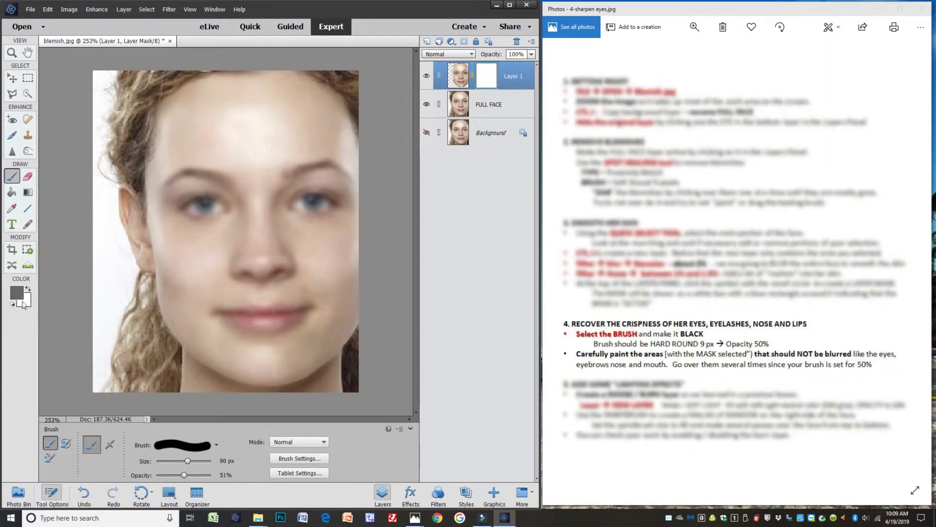
left_click(17, 294)
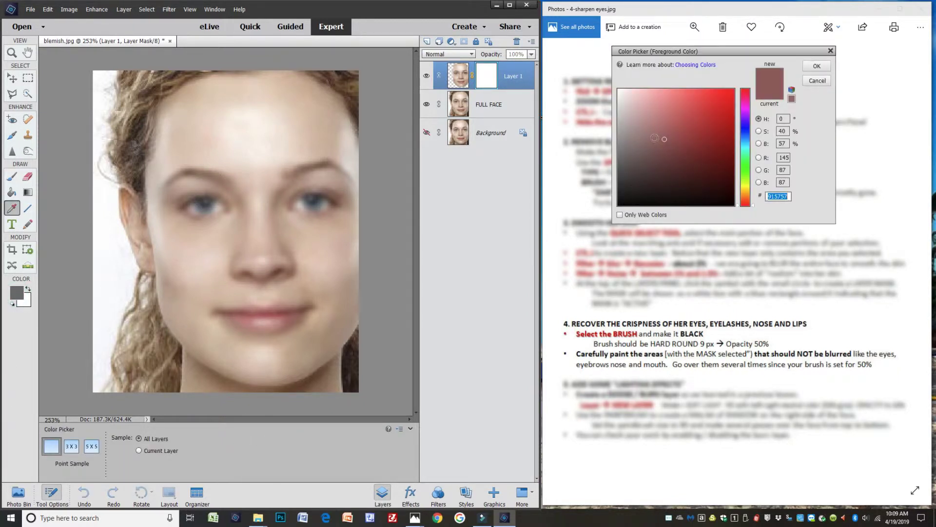
left_click_drag(662, 139, 614, 206)
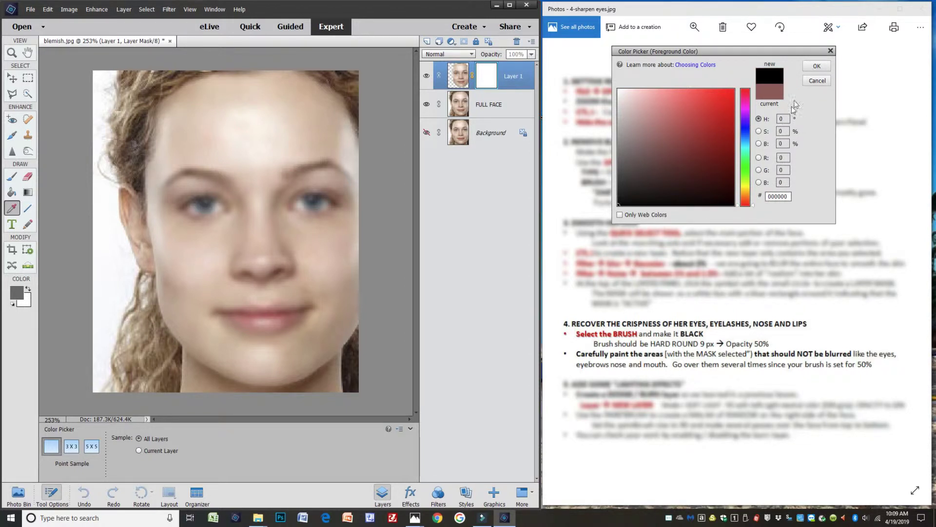
left_click(821, 66)
key("b")
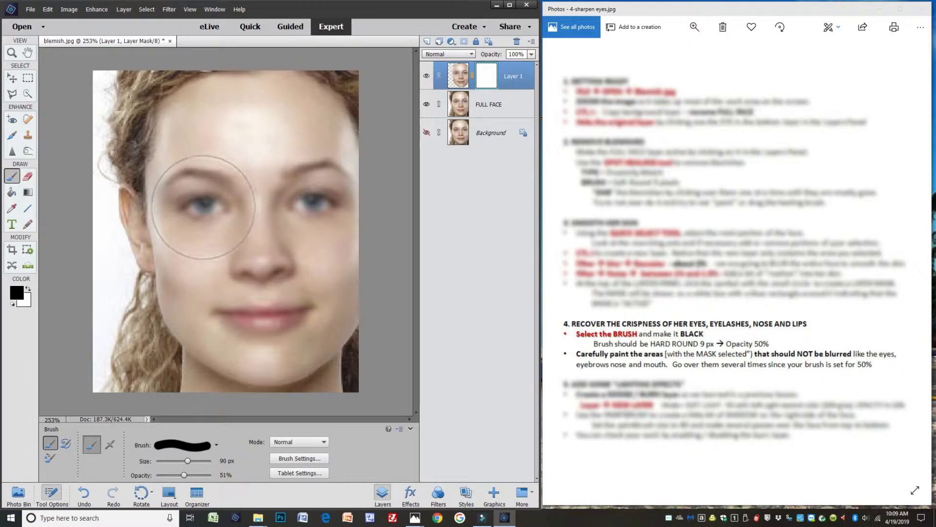
- Set the brush size to 9 px and its opacity to 50%
left_click(187, 460)
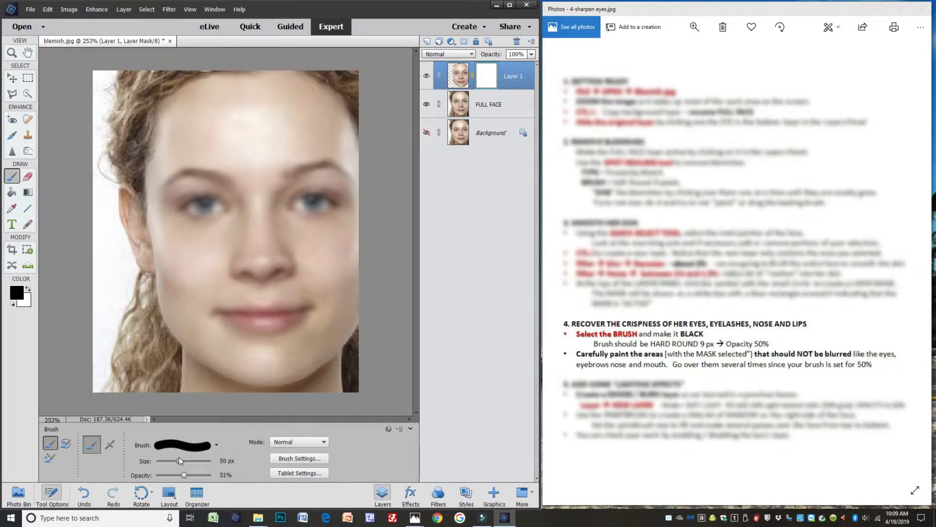
left_click_drag(180, 458, 159, 456)
mouse_move(209, 206)
left_mouse_down()
mouse_move(180, 209)
mouse_move(216, 199)
mouse_move(218, 207)
mouse_move(182, 208)
mouse_move(219, 222)
mouse_move(208, 205)
left_mouse_up()
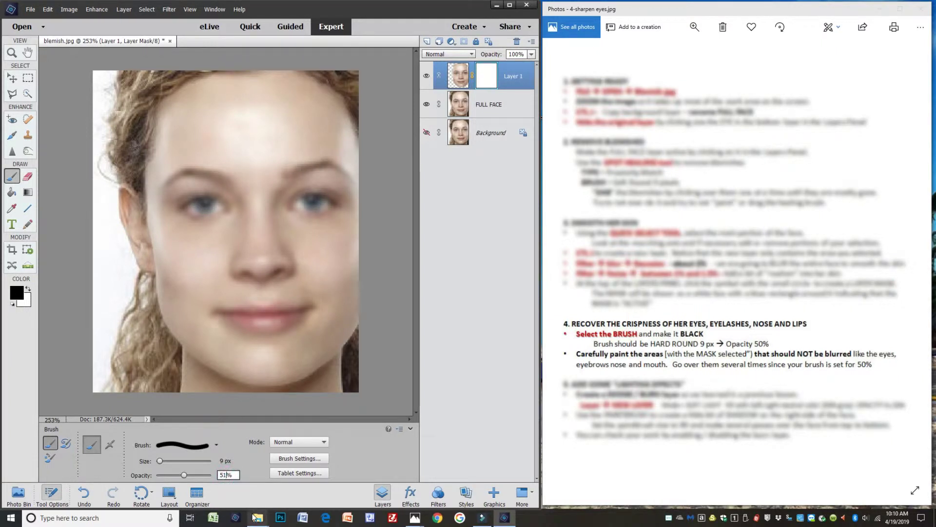
mouse_move(254, 518)
type("50")
key("Return")
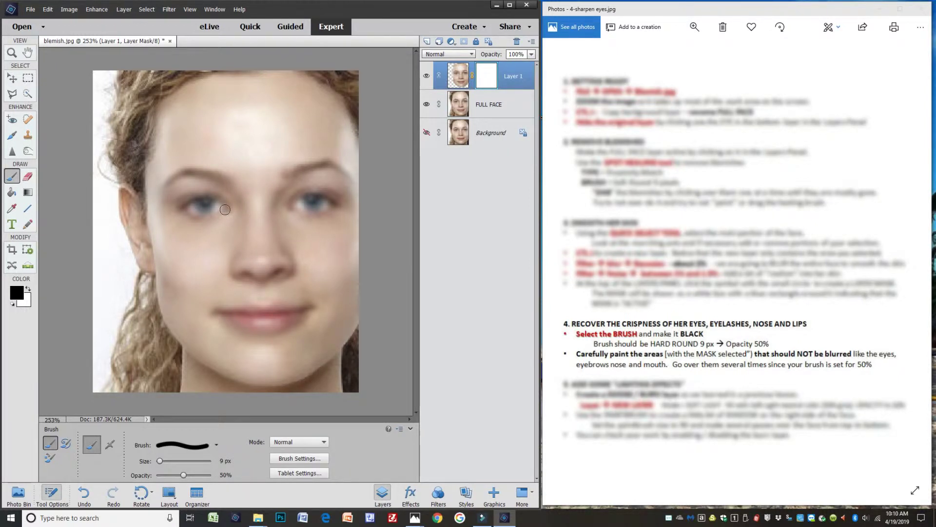
- Paint black on the mask over the eye nearer the visible ear, covering its iris, lashes and corners, to recover sharpness
left_click_drag(201, 199, 193, 209)
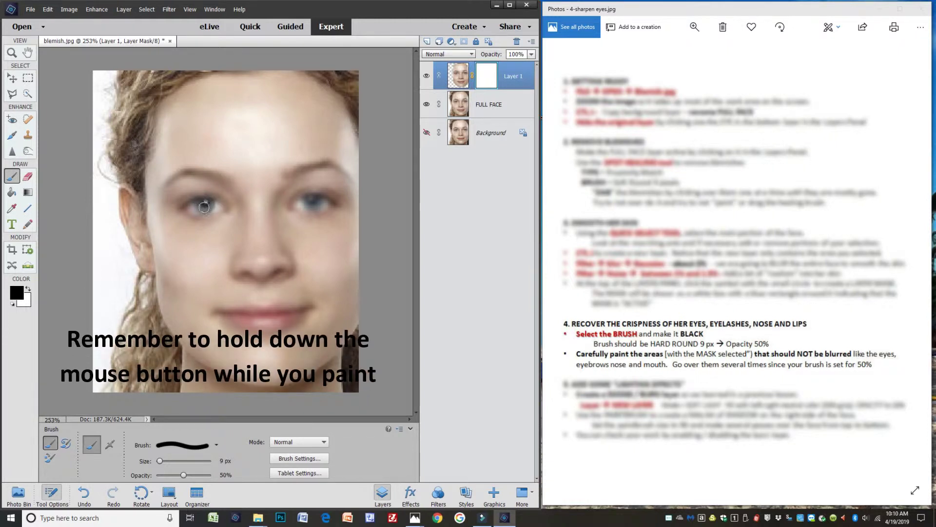
mouse_move(206, 207)
left_mouse_down()
mouse_move(223, 202)
mouse_move(182, 207)
mouse_move(210, 200)
mouse_move(183, 204)
mouse_move(205, 211)
left_mouse_up()
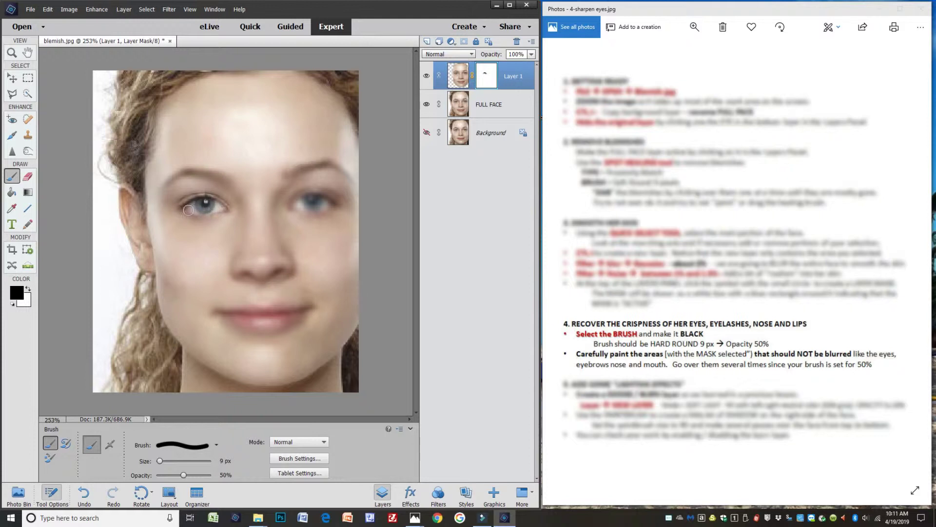
mouse_move(188, 209)
left_mouse_down()
mouse_move(223, 211)
mouse_move(192, 211)
left_mouse_up()
left_click_drag(260, 328, 263, 325)
- Paint black on the mask over the eye farther from the visible ear, and touch up the edges of both eyes
left_click_drag(295, 207, 304, 196)
mouse_move(305, 204)
left_mouse_down()
mouse_move(301, 212)
mouse_move(318, 214)
mouse_move(335, 202)
mouse_move(315, 215)
mouse_move(322, 214)
mouse_move(296, 211)
mouse_move(311, 202)
left_mouse_up()
mouse_move(332, 201)
left_mouse_down()
mouse_move(291, 208)
mouse_move(324, 199)
left_mouse_up()
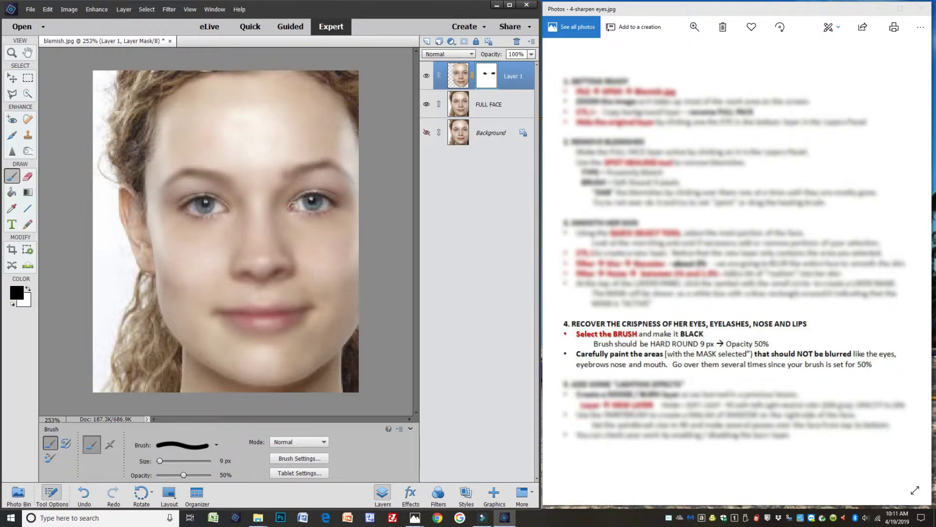
left_click_drag(330, 207, 317, 214)
left_click(190, 206)
mouse_move(194, 212)
left_mouse_down()
mouse_move(222, 210)
mouse_move(196, 213)
left_mouse_up()
mouse_move(286, 220)
left_mouse_down()
mouse_move(316, 216)
mouse_move(318, 204)
left_mouse_up()
left_click(318, 204)
- Paint black on the mask along the eyebrow nearer the visible ear, reducing the brush to 5 px for its thin end
left_click_drag(222, 181, 167, 180)
key("bracketleft")
key("bracketleft")
key("bracketleft")
key("bracketleft")
mouse_move(166, 184)
left_mouse_down()
mouse_move(201, 173)
mouse_move(190, 172)
mouse_move(181, 172)
mouse_move(225, 183)
mouse_move(192, 173)
mouse_move(170, 180)
mouse_move(221, 182)
mouse_move(165, 182)
left_mouse_up()
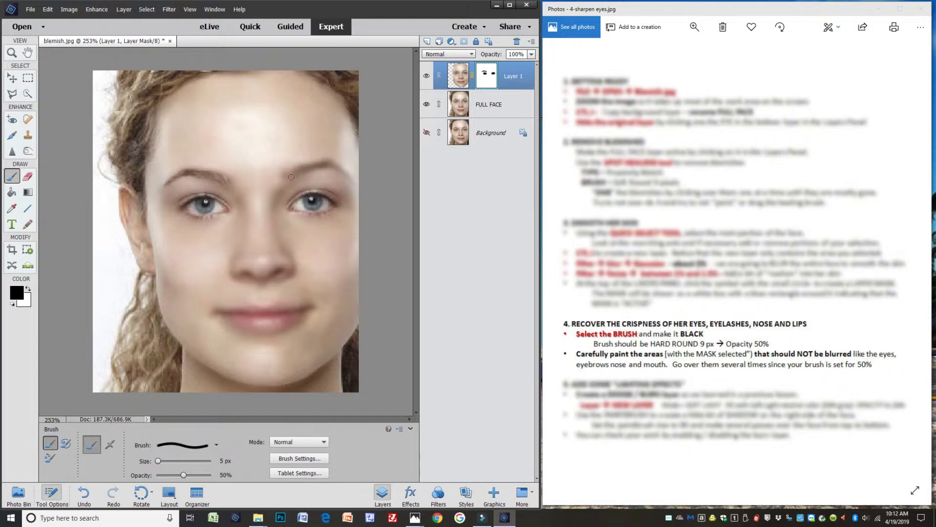
- Enlarge the brush to 7 px and finish painting the eyebrows on the mask
key("bracketright")
key("bracketright")
left_click_drag(221, 181, 192, 178)
- Paint black on the mask over the lips, the mouth line and the nose to recover their crispness
mouse_move(218, 311)
left_mouse_down()
mouse_move(266, 333)
mouse_move(308, 311)
mouse_move(256, 323)
mouse_move(274, 320)
mouse_move(221, 315)
mouse_move(303, 308)
left_mouse_up()
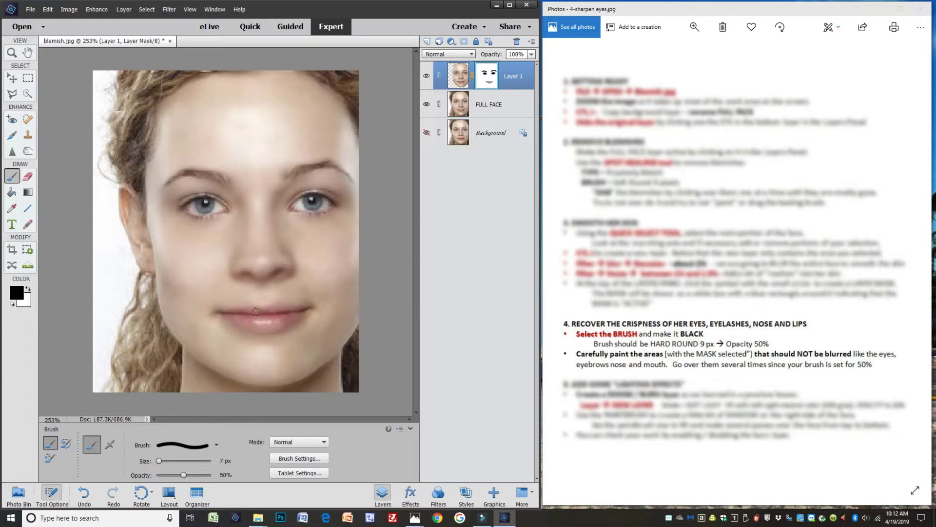
mouse_move(249, 309)
left_mouse_down()
mouse_move(229, 311)
mouse_move(265, 319)
mouse_move(305, 311)
mouse_move(275, 327)
left_mouse_up()
mouse_move(221, 314)
left_mouse_down()
mouse_move(309, 309)
mouse_move(258, 313)
left_mouse_up()
mouse_move(220, 314)
left_mouse_down()
mouse_move(274, 333)
mouse_move(309, 311)
left_mouse_up()
mouse_move(258, 280)
left_mouse_down()
mouse_move(290, 274)
mouse_move(245, 281)
mouse_move(235, 268)
left_mouse_up()
mouse_move(281, 235)
left_mouse_down()
mouse_move(288, 254)
mouse_move(243, 245)
left_mouse_up()
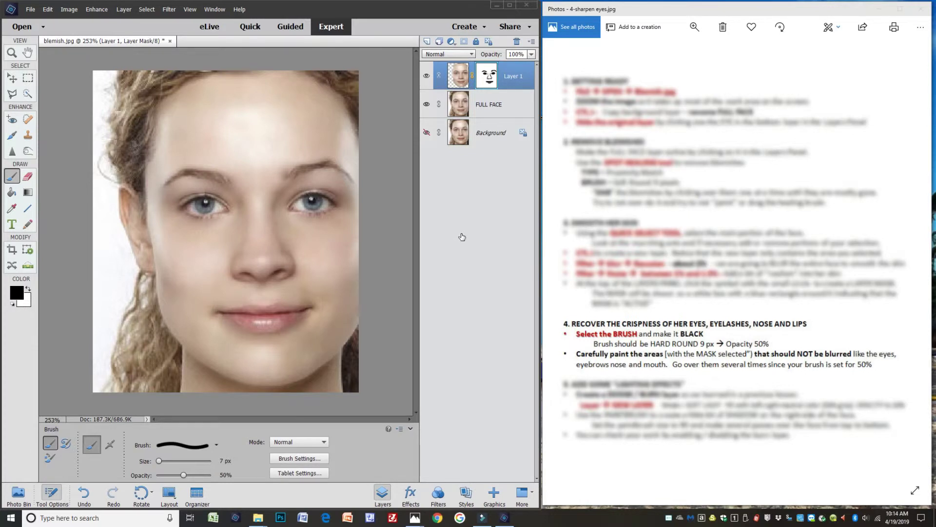
- Disable the face layer's mask to compare the portrait with the fully blurred face
left_click(492, 81)
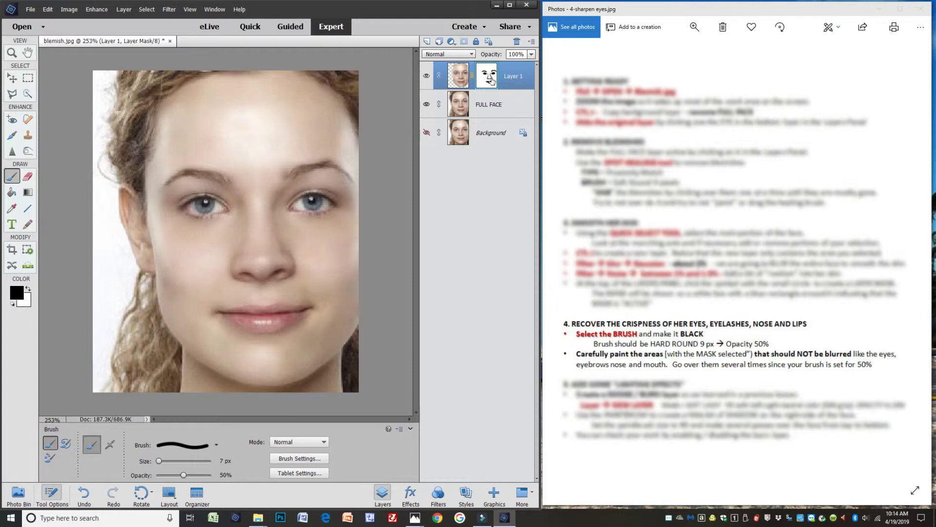
right_click(518, 74)
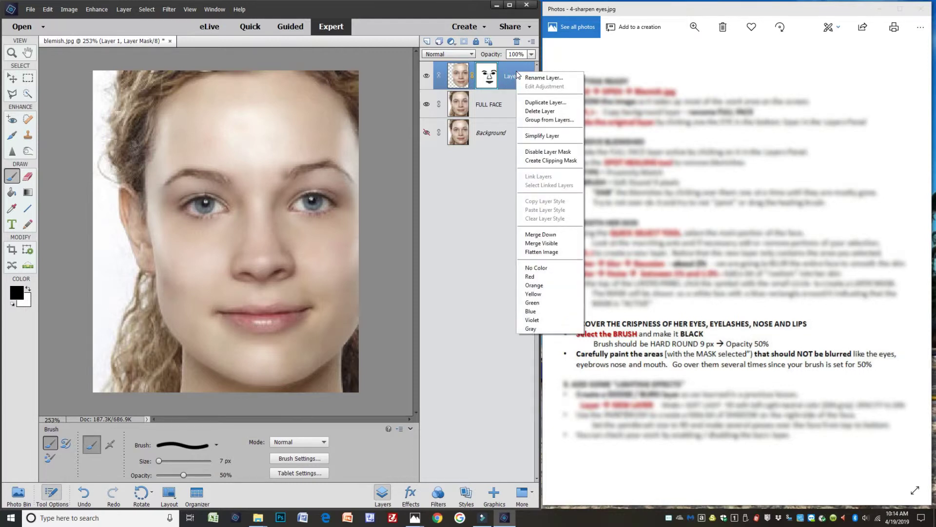
left_click(566, 153)
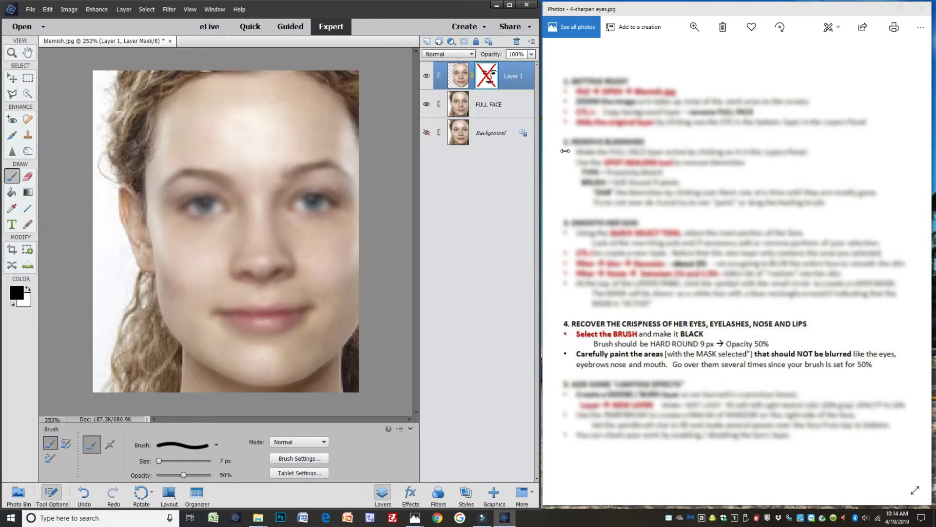
- Re-enable the mask on Layer 1
right_click(517, 78)
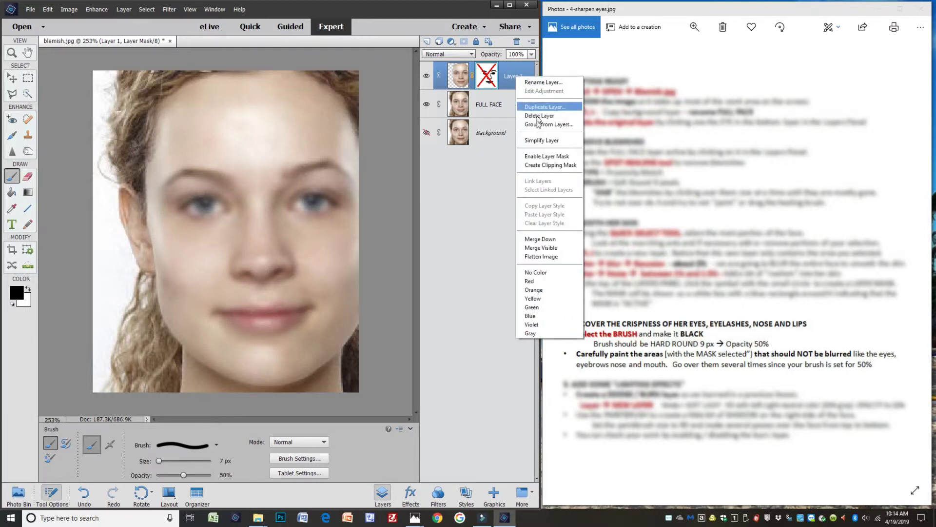
left_click(538, 156)
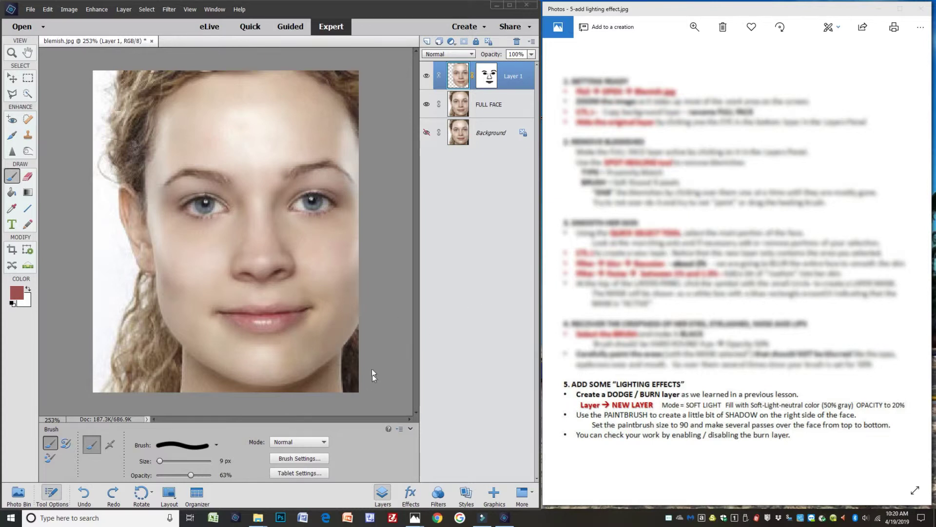
- Create a new layer in Soft Light mode, filled with the 50% gray neutral color, at 20% opacity
left_click(12, 177)
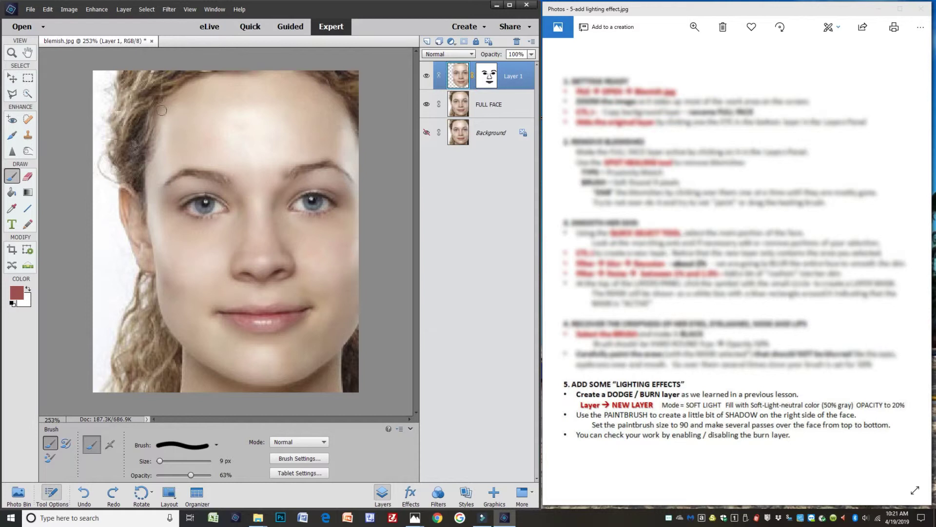
left_click(130, 11)
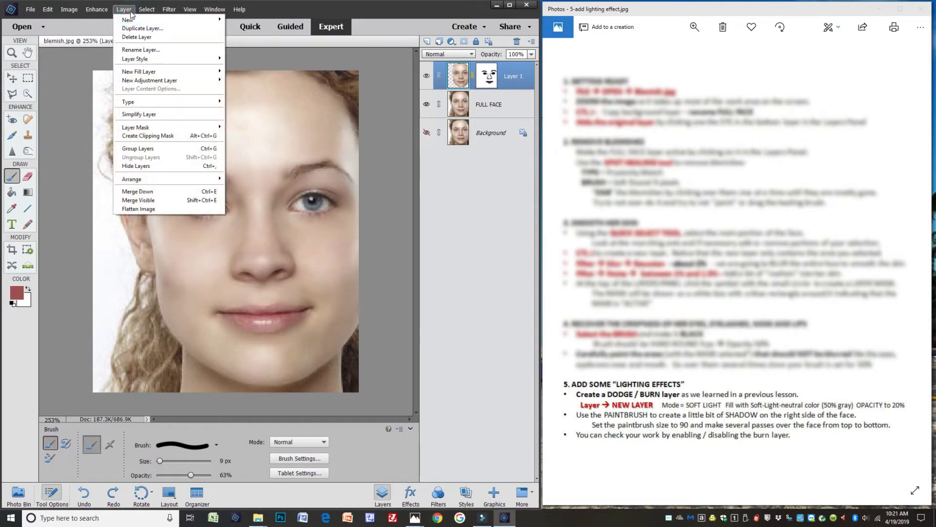
mouse_move(132, 20)
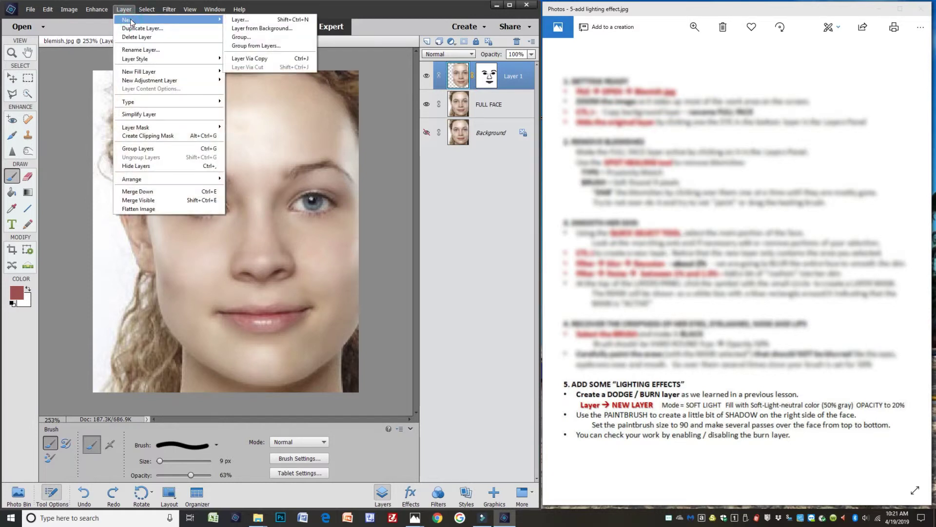
left_click(244, 20)
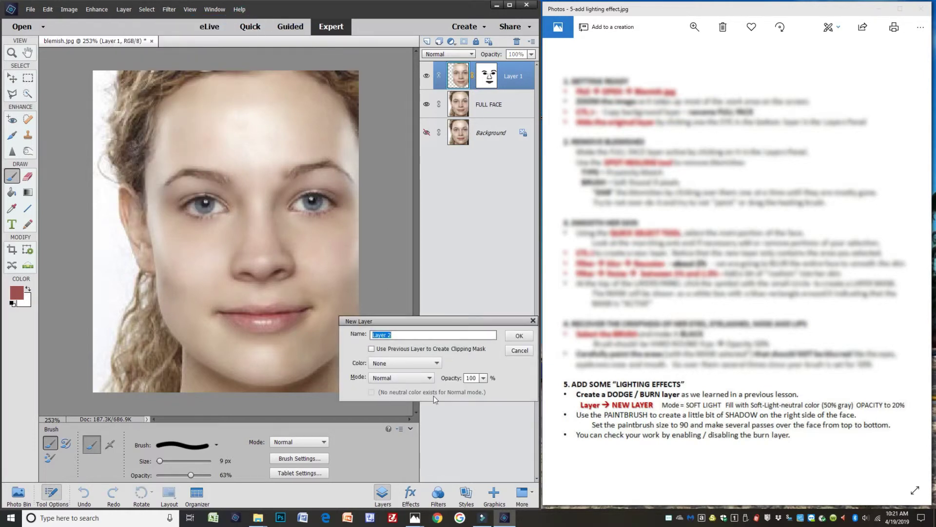
left_click(403, 379)
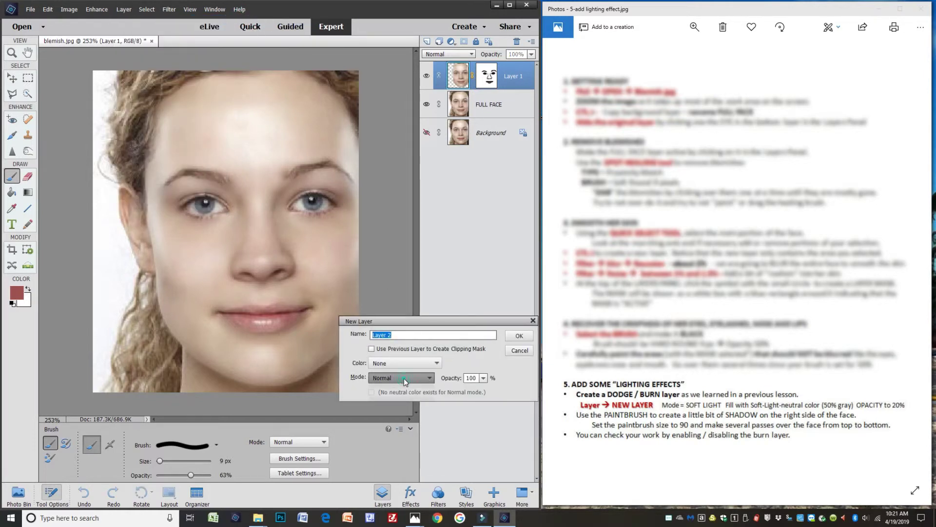
left_click(399, 282)
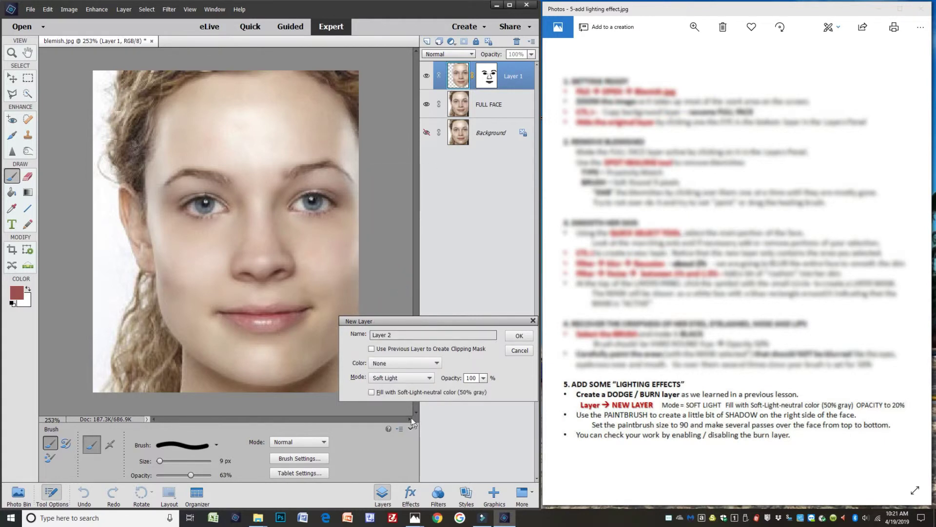
left_click(372, 394)
left_click(483, 378)
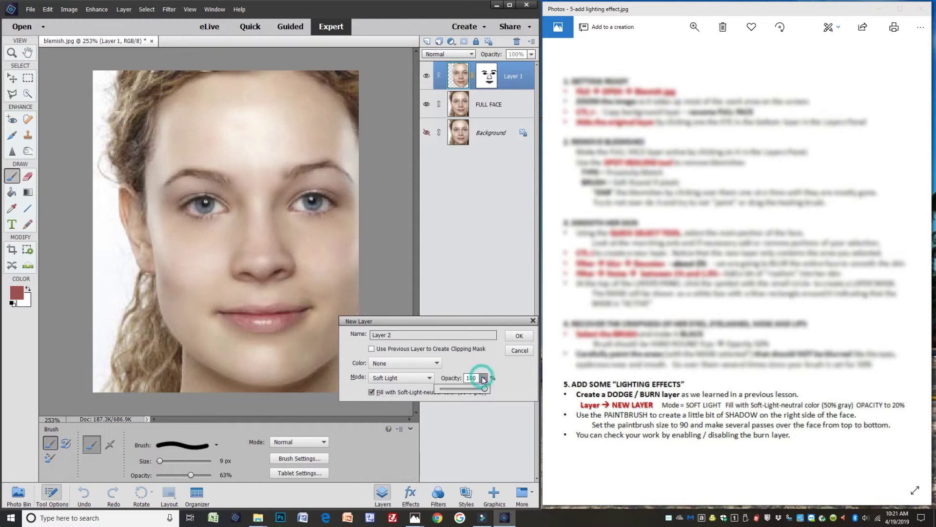
left_click_drag(453, 390, 451, 392)
left_click(520, 336)
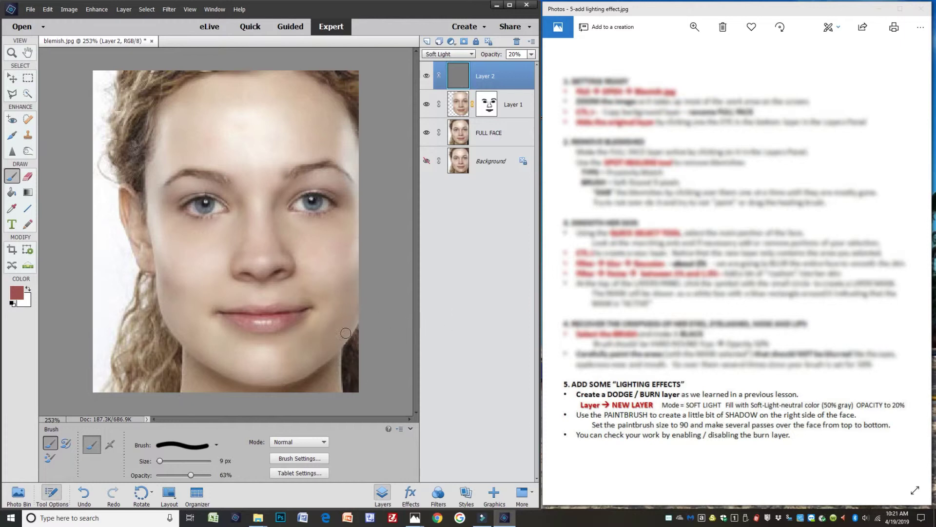
left_click(13, 177)
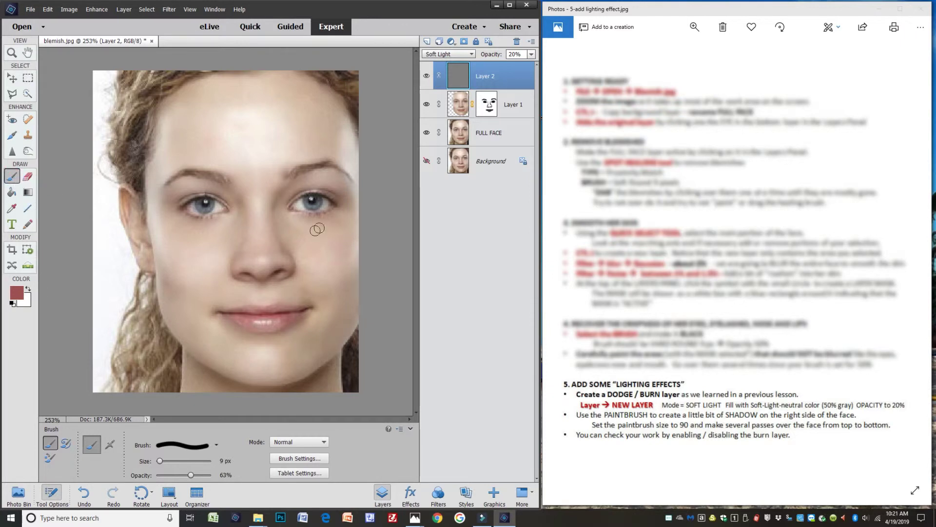
left_click(17, 294)
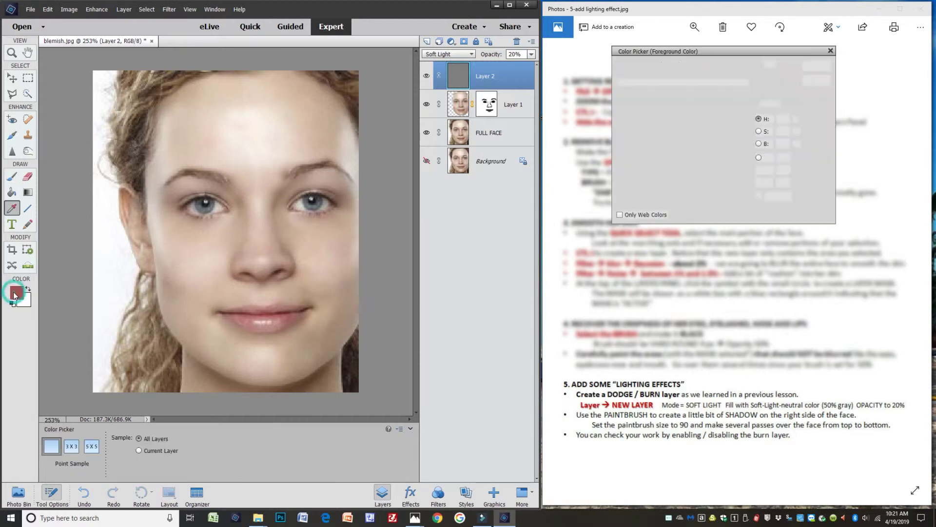
mouse_move(679, 132)
left_mouse_down()
mouse_move(610, 206)
mouse_move(674, 139)
left_mouse_up()
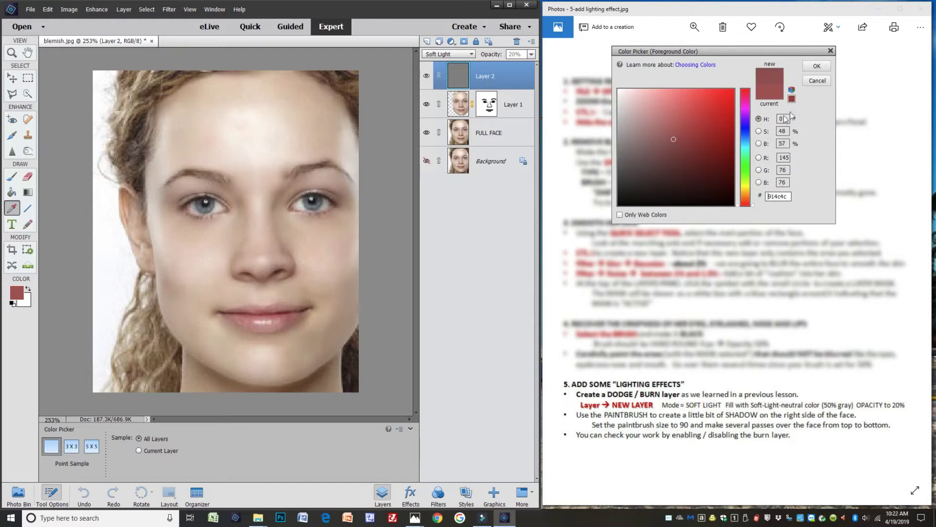
left_click(817, 81)
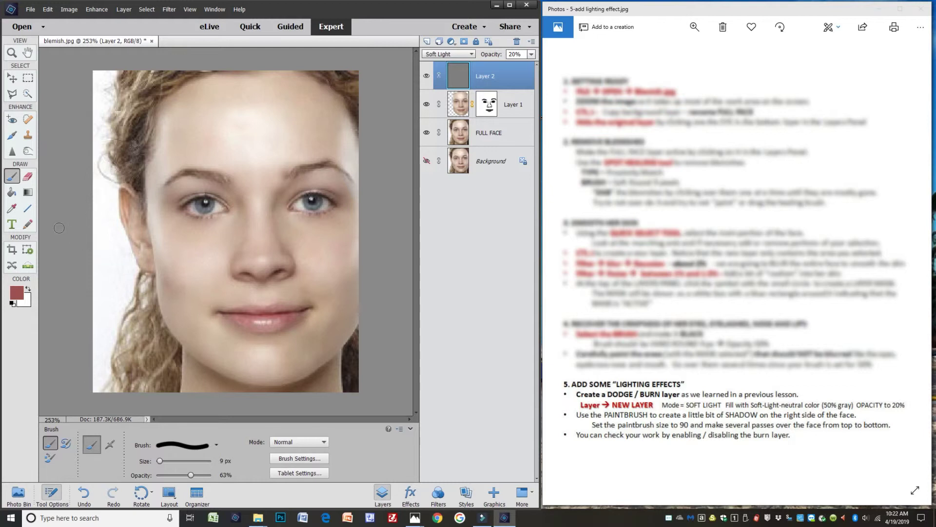
- Reset the foreground color to black and choose the Soft Round 9 pixels brush
key("d")
left_click(193, 450)
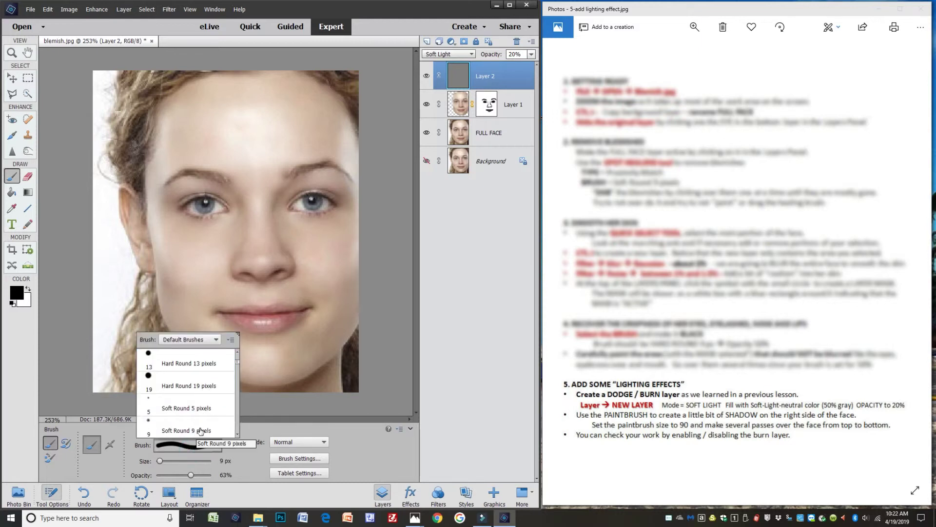
left_click(200, 432)
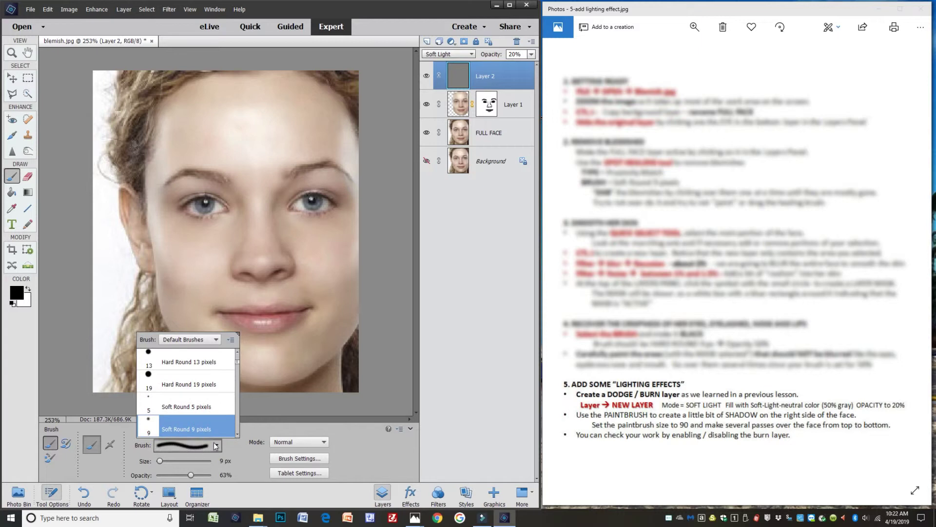
left_click(359, 447)
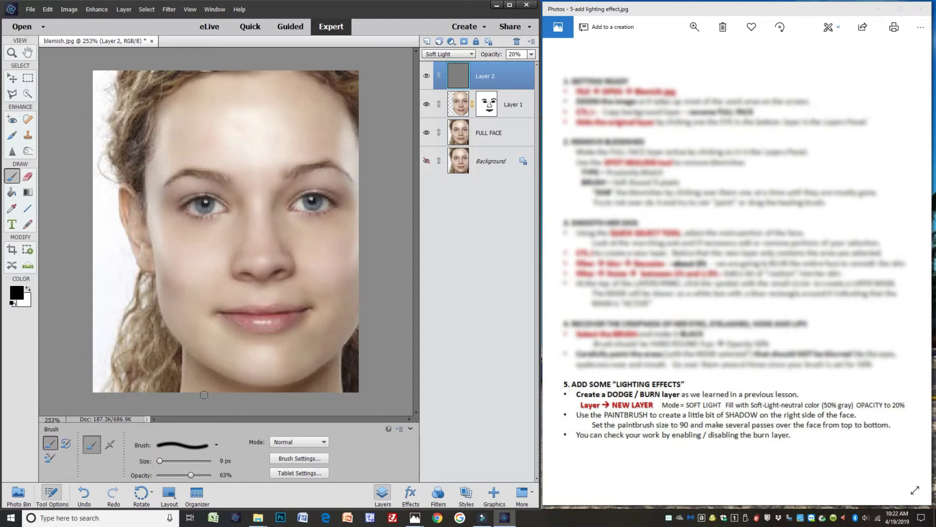
- Set the brush size to 90 px and the brush opacity to 23%
left_click_drag(160, 460, 172, 460)
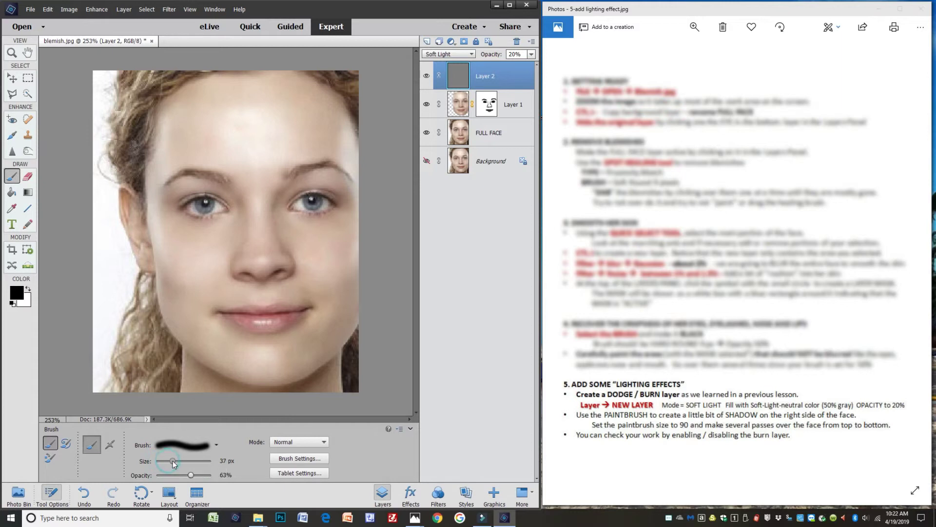
left_click_drag(172, 461, 174, 462)
key("bracketright")
mouse_move(317, 261)
left_mouse_down()
mouse_move(326, 90)
mouse_move(319, 259)
mouse_move(329, 346)
mouse_move(343, 246)
mouse_move(339, 106)
mouse_move(326, 354)
mouse_move(378, 66)
mouse_move(356, 356)
left_mouse_up()
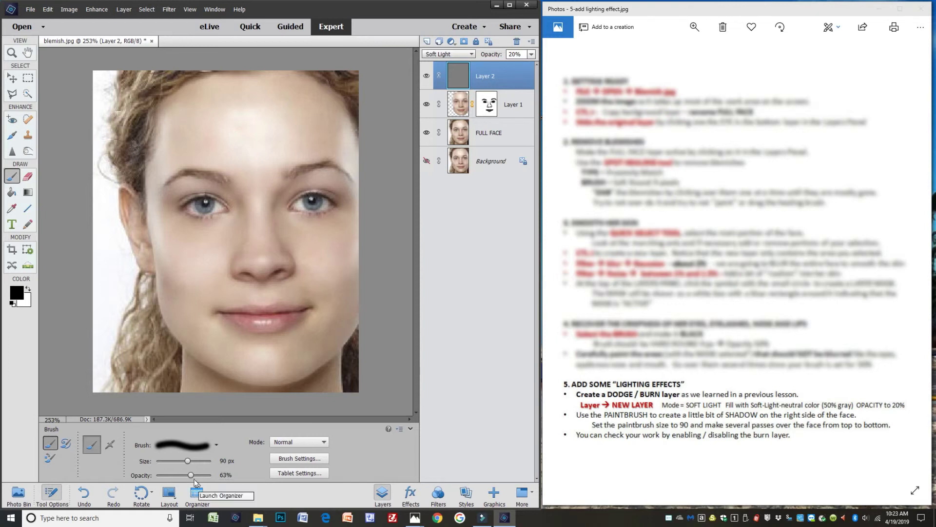
left_click_drag(191, 476, 185, 472)
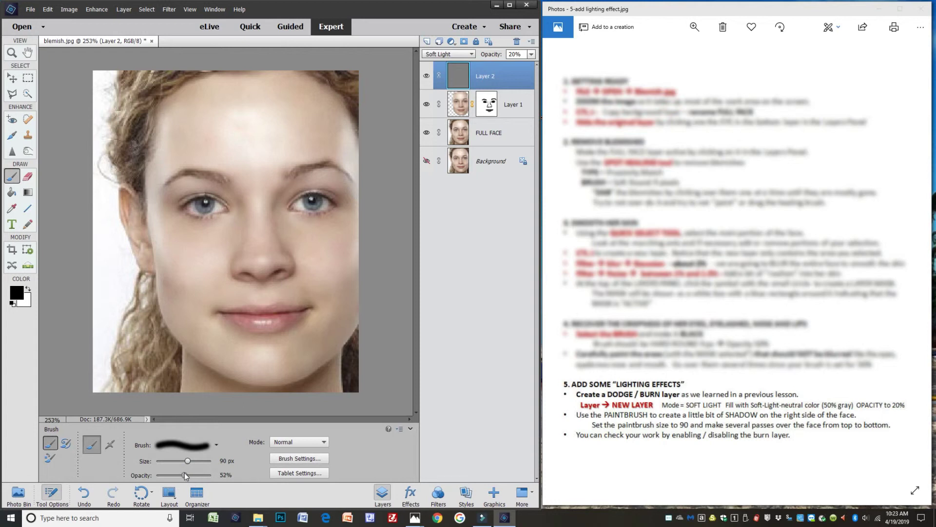
left_click_drag(176, 469, 172, 468)
- Paint several black forehead-to-chin passes on Layer 2 over the side of the face opposite the visible ear to add shadow
mouse_move(329, 371)
left_mouse_down()
mouse_move(378, 154)
mouse_move(348, 96)
mouse_move(324, 85)
mouse_move(315, 106)
mouse_move(315, 363)
left_mouse_up()
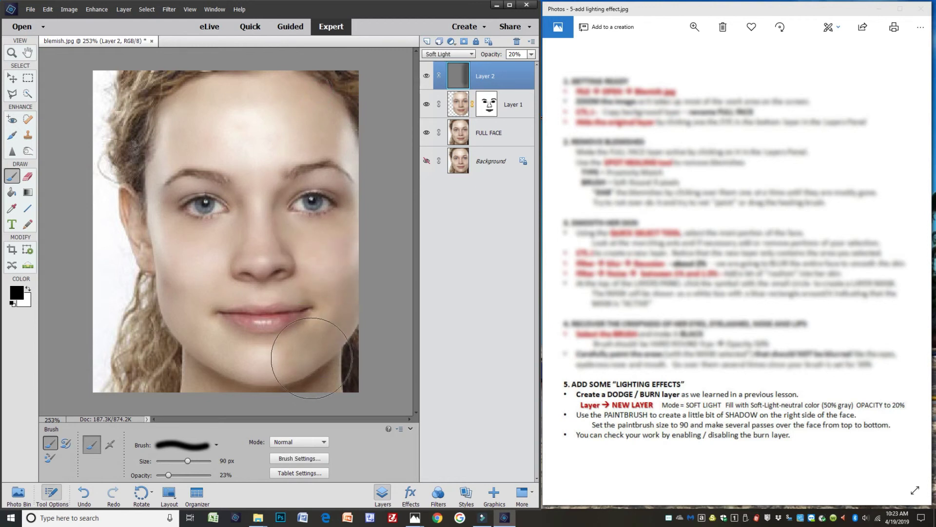
mouse_move(335, 99)
left_mouse_down()
mouse_move(319, 290)
mouse_move(332, 357)
left_mouse_up()
mouse_move(345, 90)
left_mouse_down()
mouse_move(317, 323)
mouse_move(328, 378)
left_mouse_up()
mouse_move(302, 91)
left_mouse_down()
mouse_move(288, 228)
mouse_move(290, 391)
left_mouse_up()
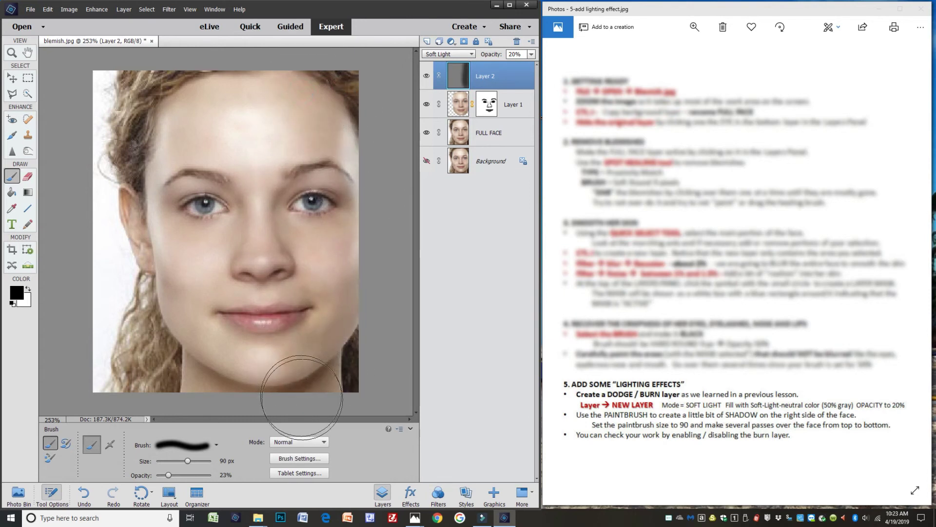
- Toggle Layer 2's visibility off and on twice to compare the face with and without the shadow
left_click(427, 77)
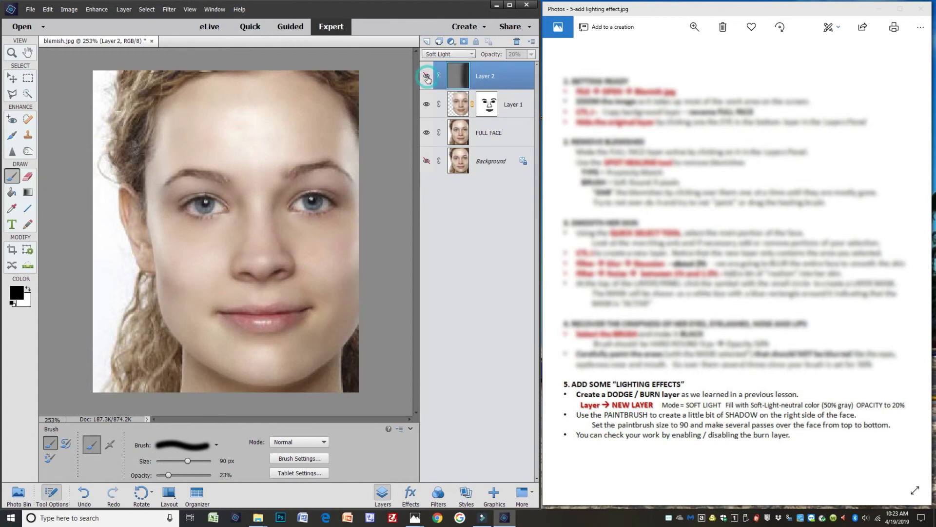
left_click(427, 77)
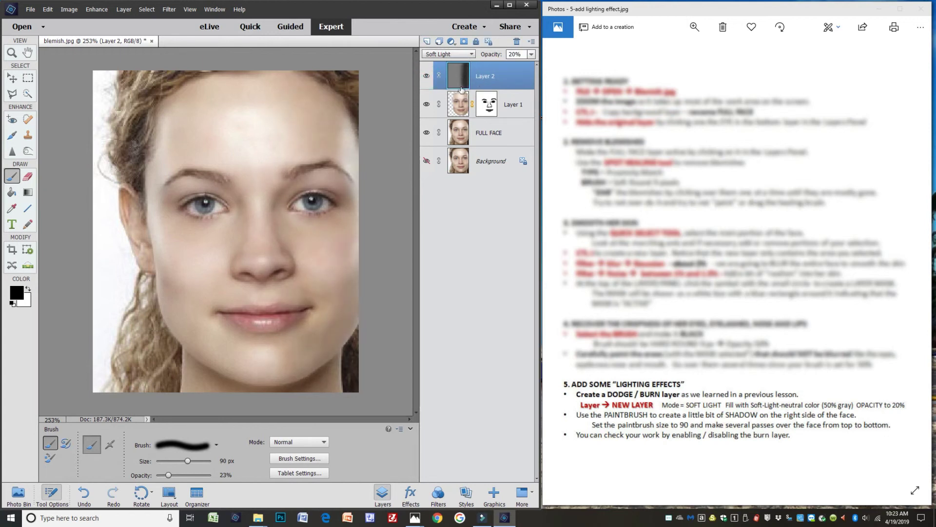
left_click(427, 77)
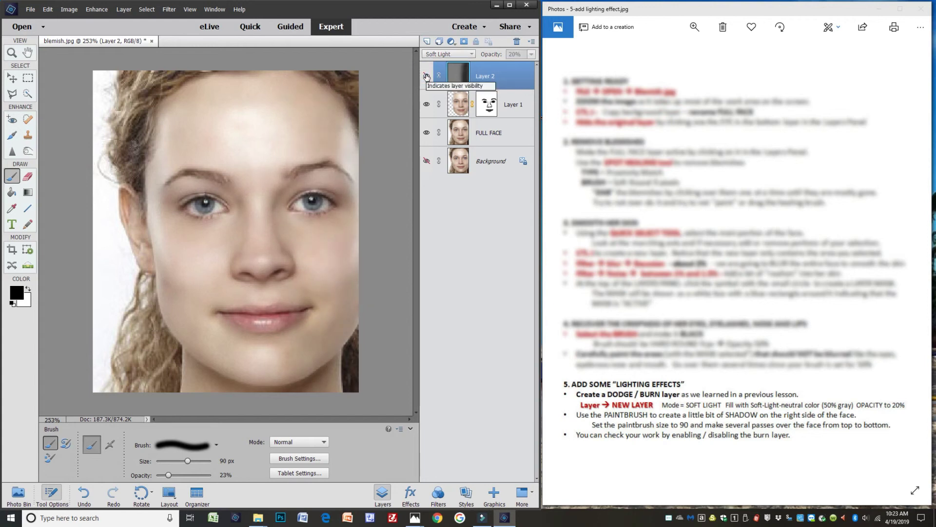
left_click(427, 77)
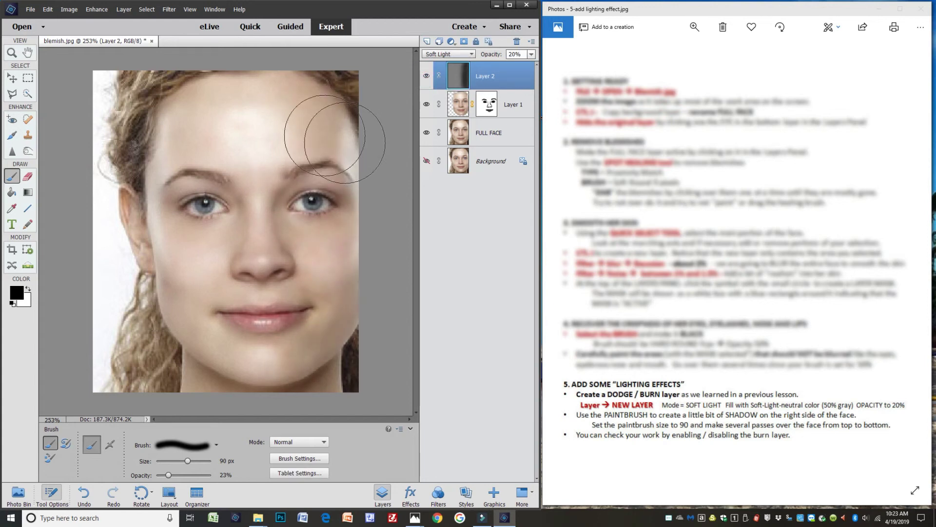
- Deepen the shadow on the same side of the face with more black passes, and check it by toggling Layer 2's visibility
left_click_drag(295, 96, 323, 184)
left_click_drag(295, 101, 360, 234)
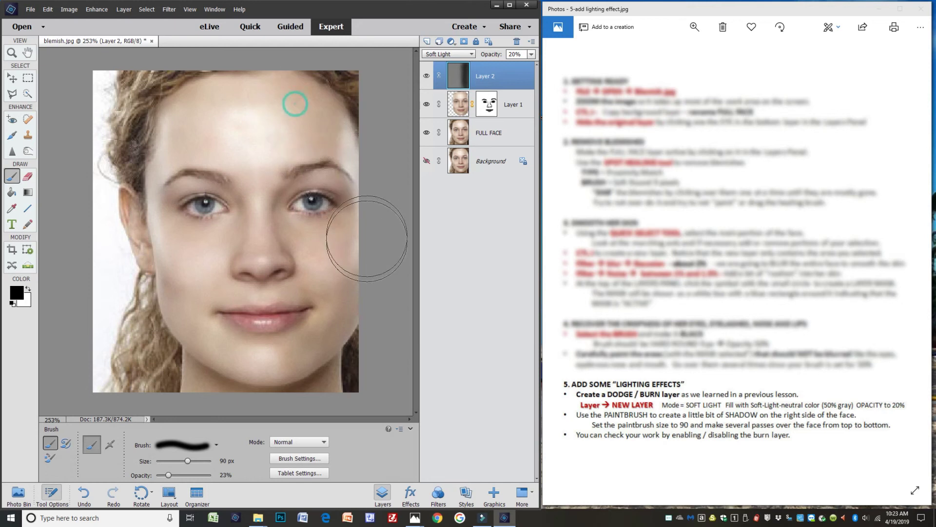
left_click_drag(305, 82, 324, 282)
left_click_drag(299, 94, 339, 376)
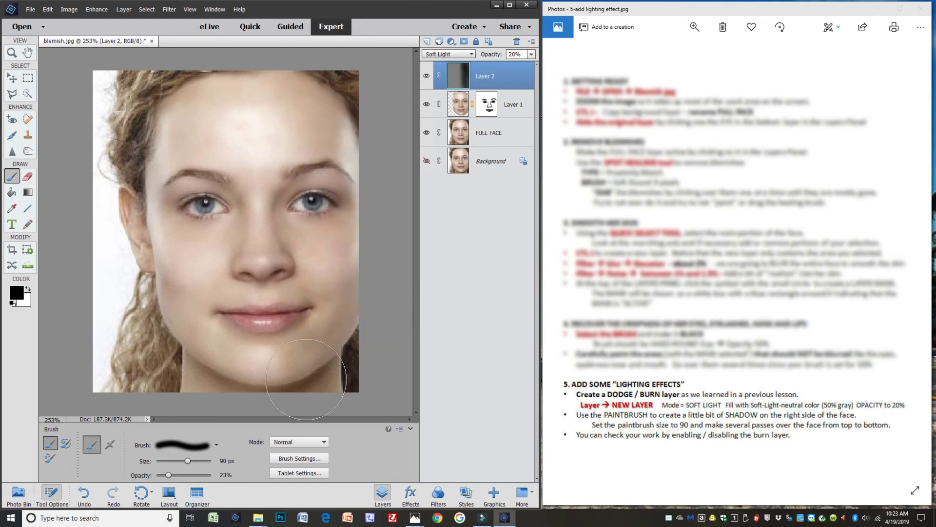
left_click_drag(312, 134, 326, 341)
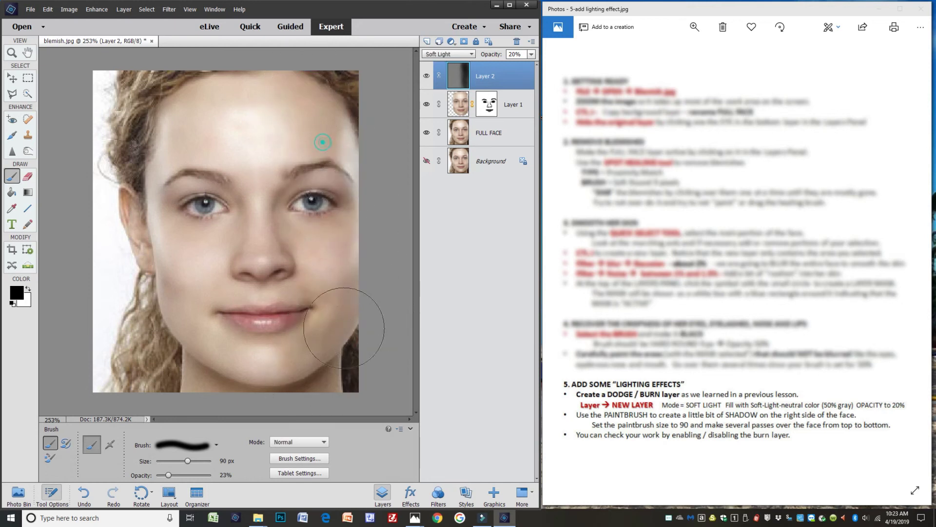
left_click(426, 76)
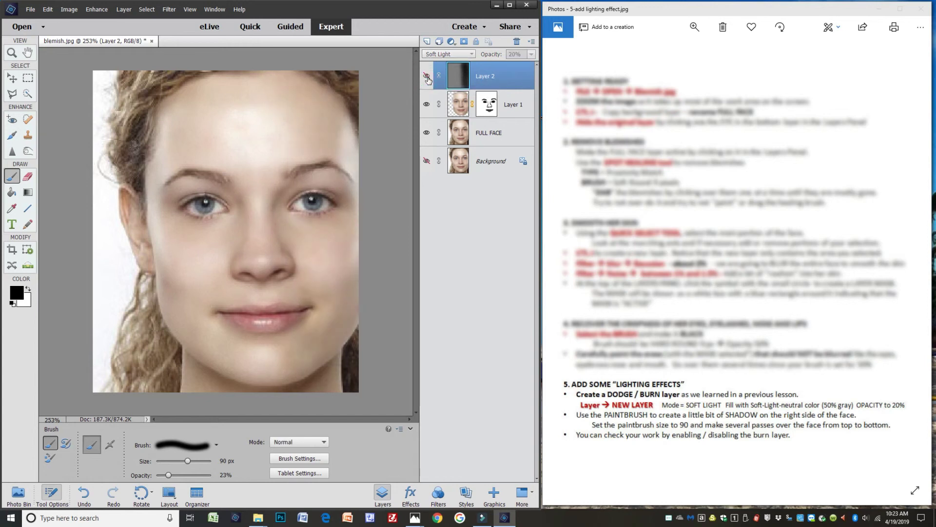
left_click(427, 76)
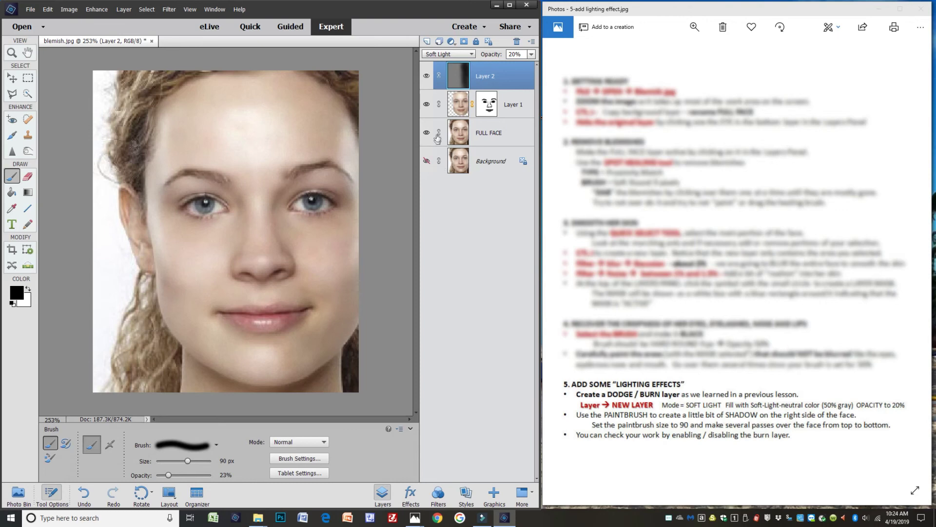
- Hide Layer 2, Layer 1 and FULL FACE and show the Background layer to view the original portrait
left_click(427, 76)
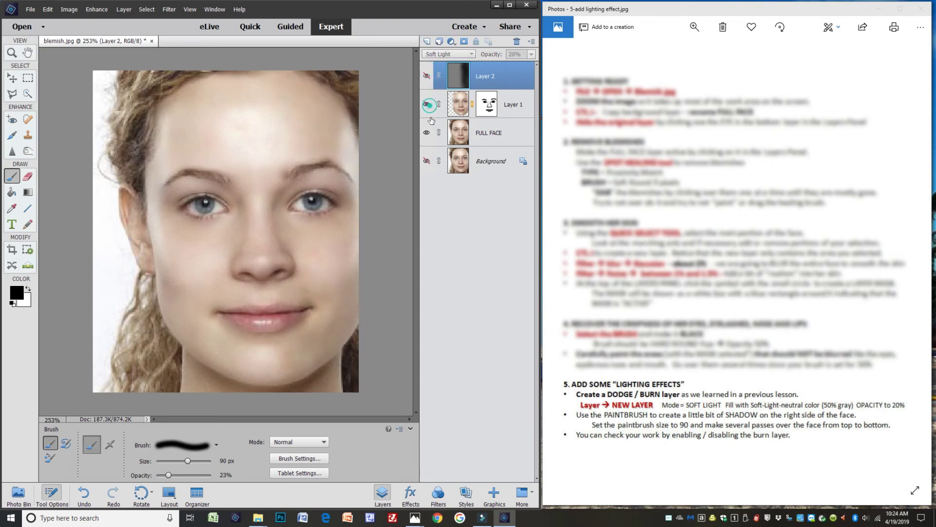
left_click(427, 104)
left_click(426, 132)
left_click(427, 161)
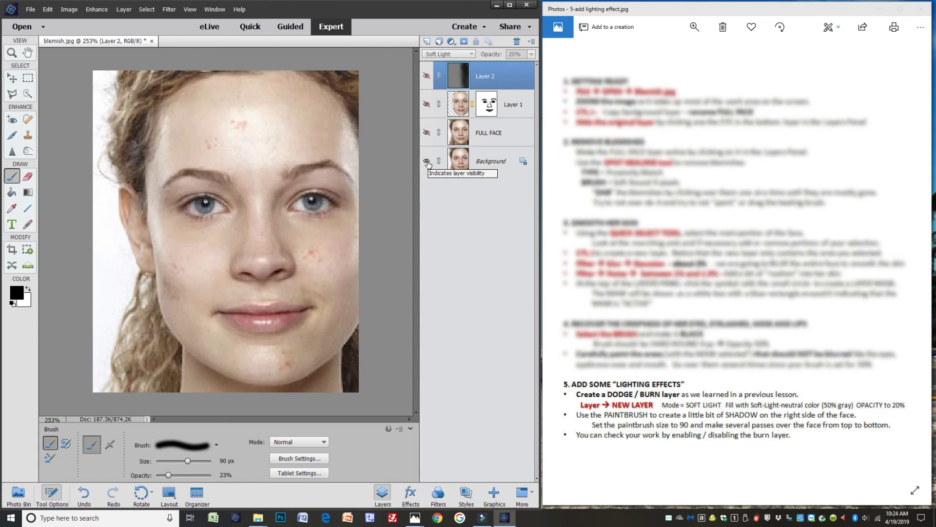
- Toggle FULL FACE to compare the healed face with the original, and bring back Layer 1 and Layer 2
left_click(426, 133)
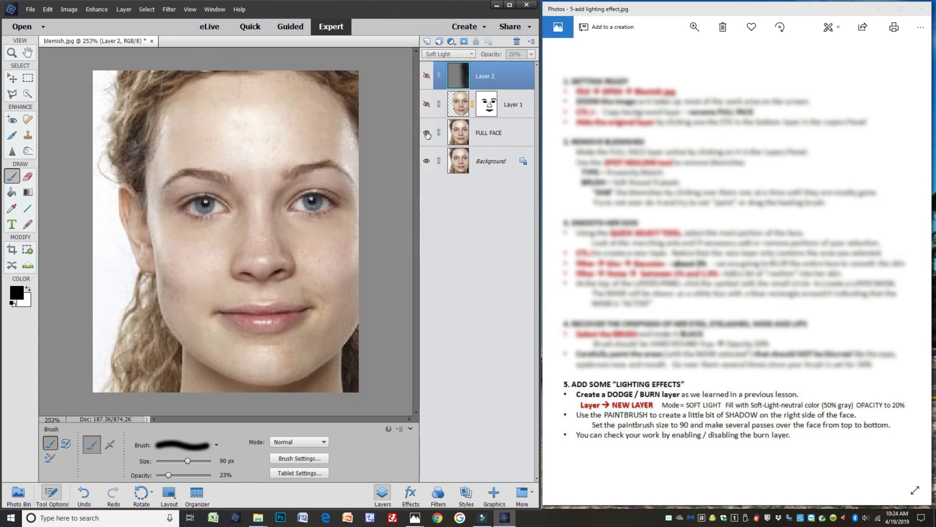
left_click(427, 133)
left_click(428, 134)
left_click(427, 134)
left_click(427, 131)
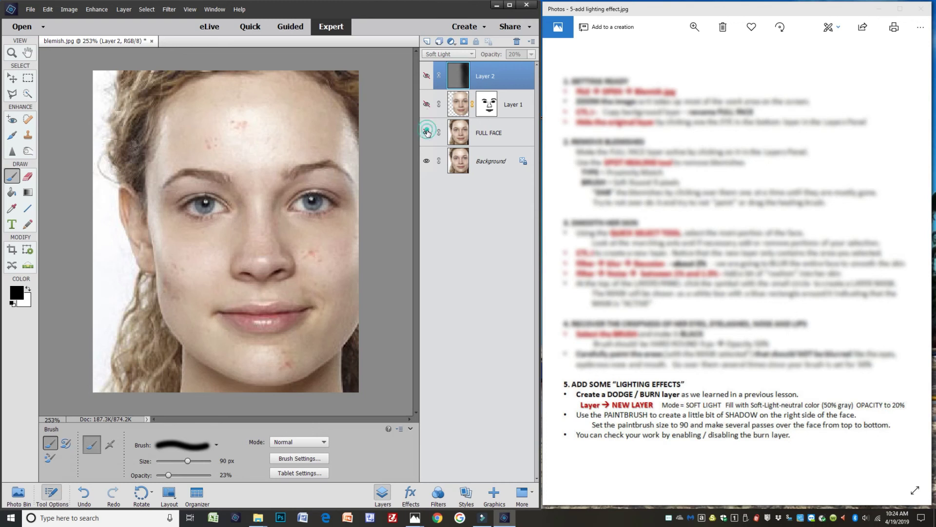
left_click(427, 105)
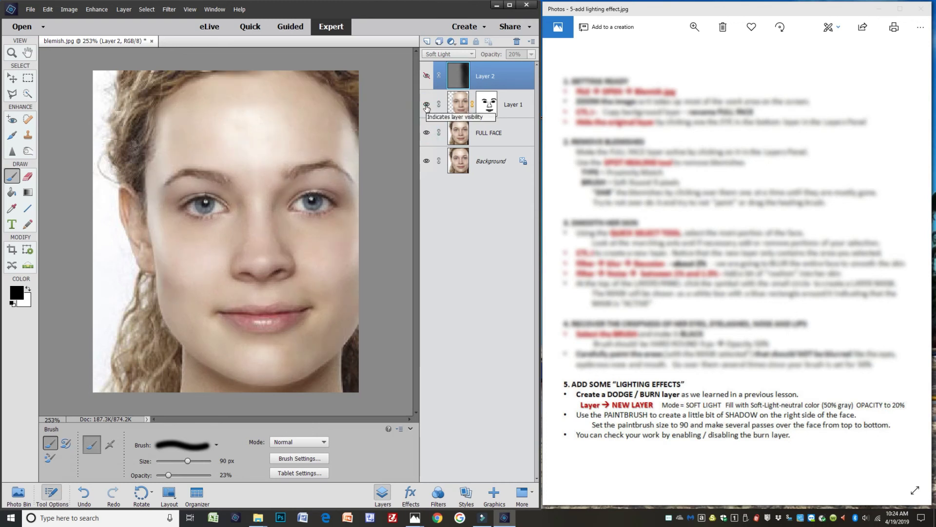
left_click(427, 77)
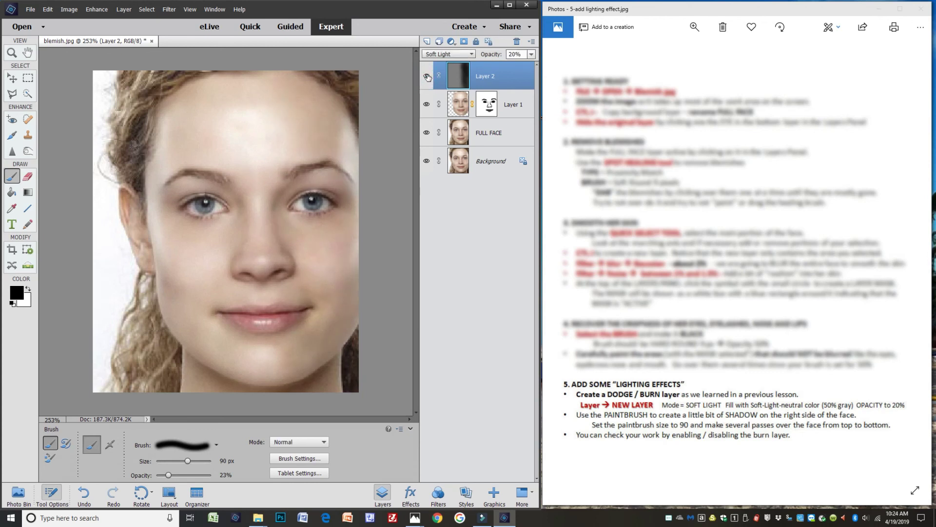